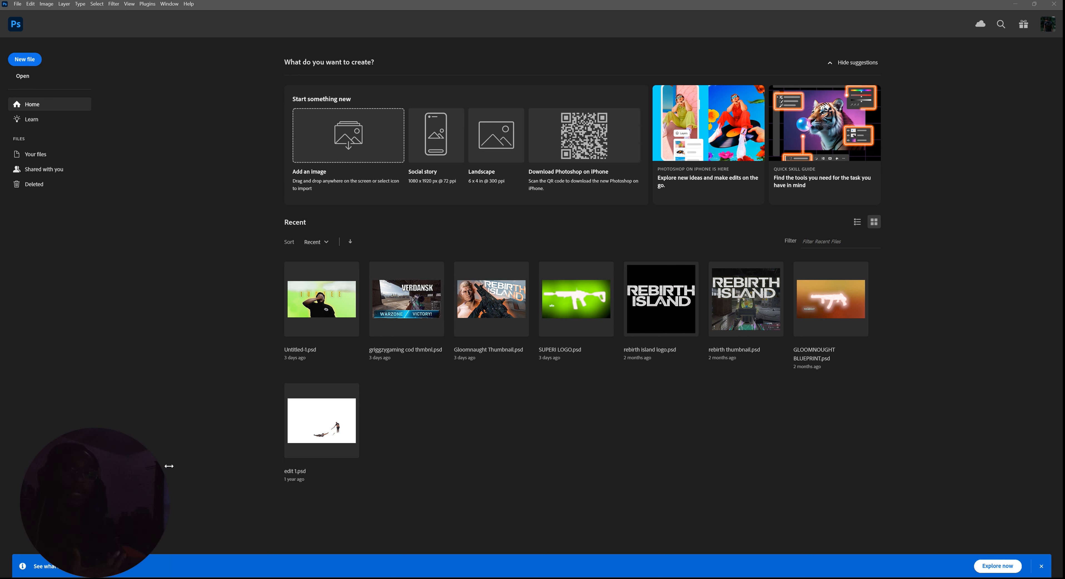
- Open the recent file Untitled-1.psd, and create a new 3840 x 2160 px document at 300 ppi
drag(168, 466, 77, 468)
click(321, 312)
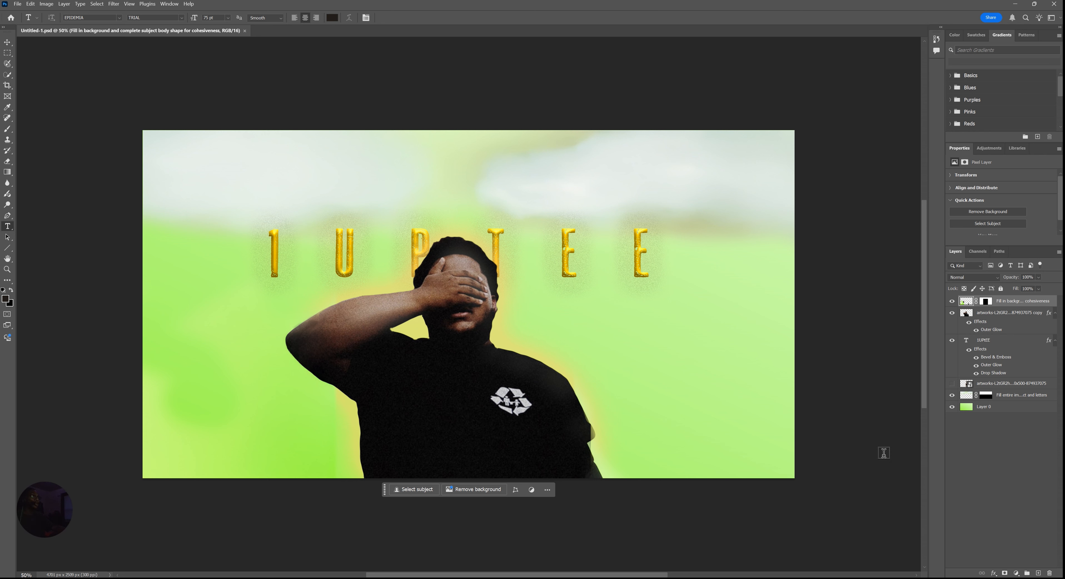
click(17, 4)
click(54, 14)
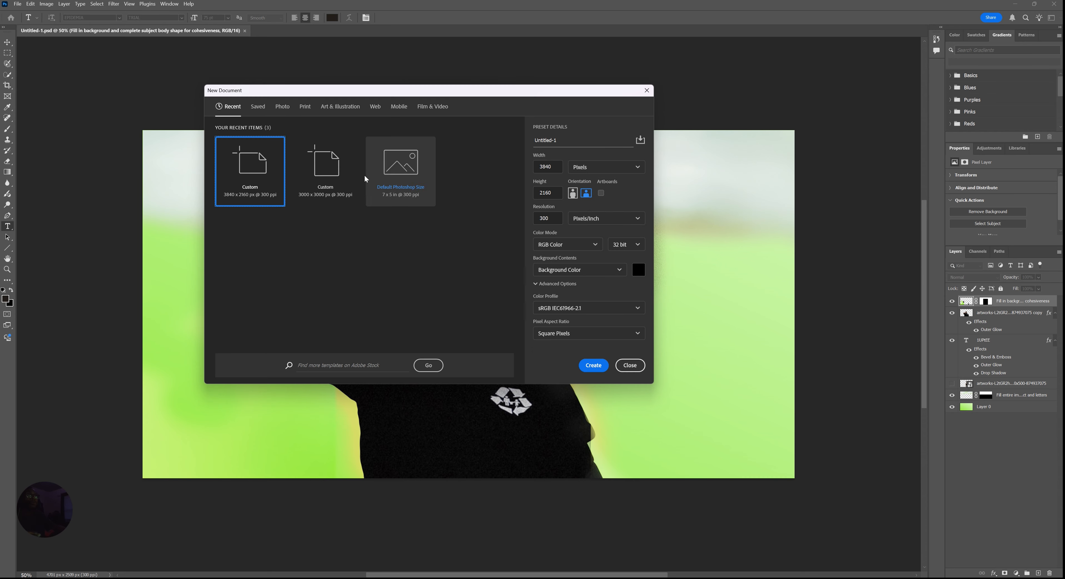
click(593, 366)
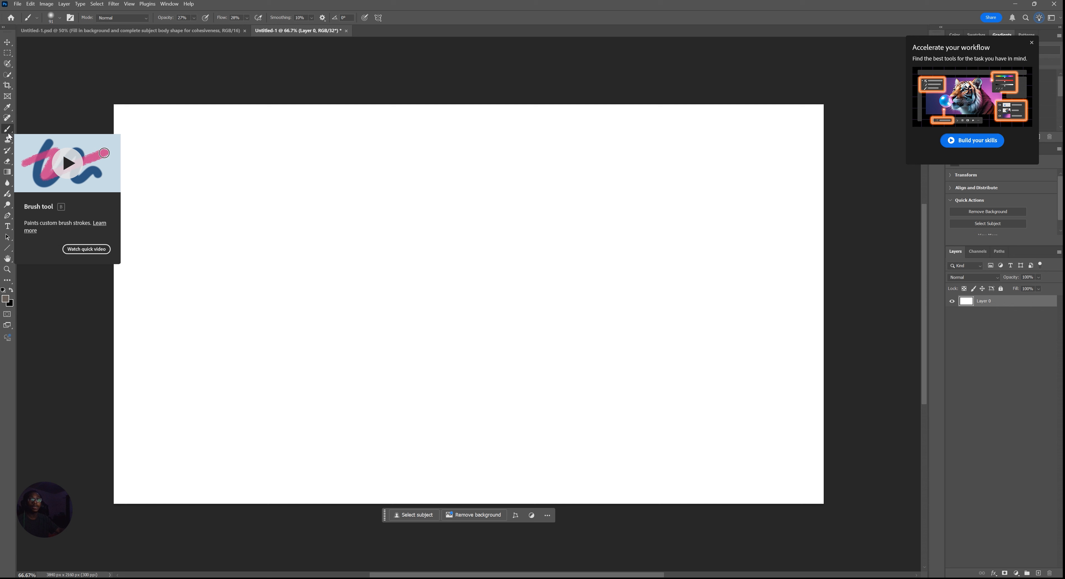
- Activate the Brush Tool and set the foreground color to a vivid blue with hue 241, saturation 92% and brightness 100%
right_click(8, 129)
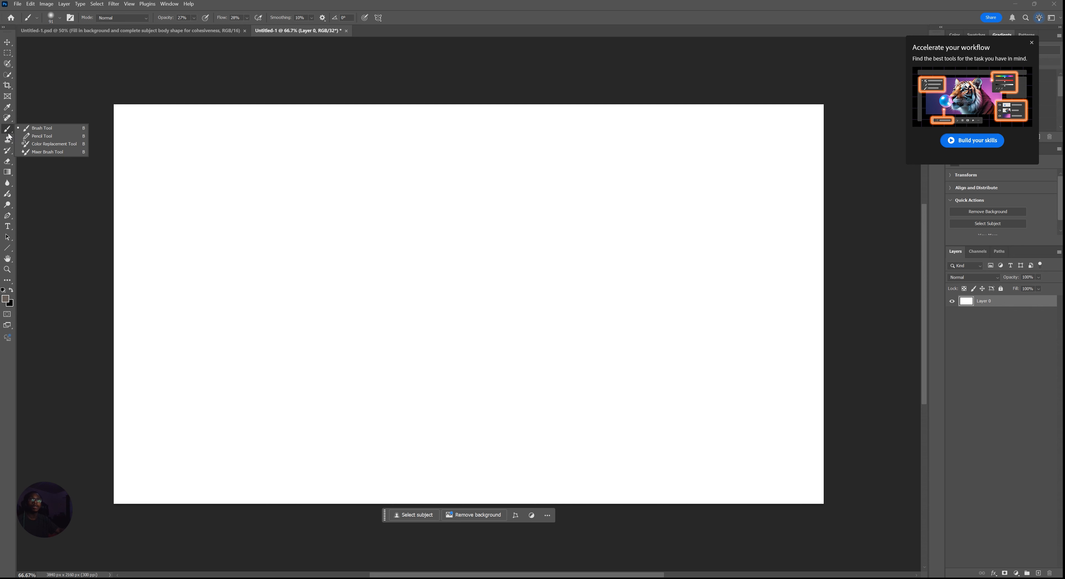
click(44, 131)
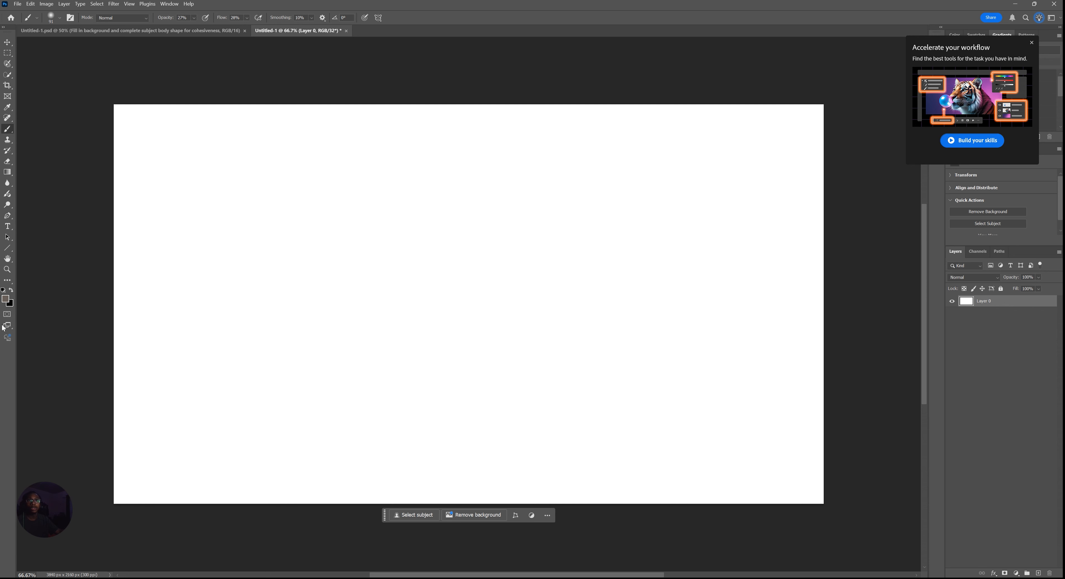
click(6, 299)
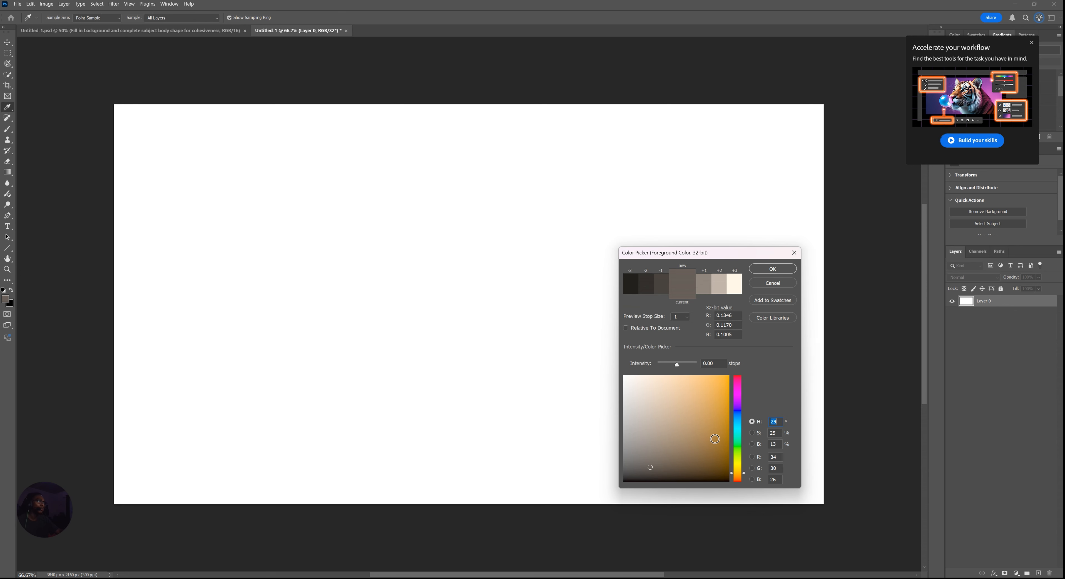
click(716, 403)
drag(740, 428, 739, 411)
click(721, 376)
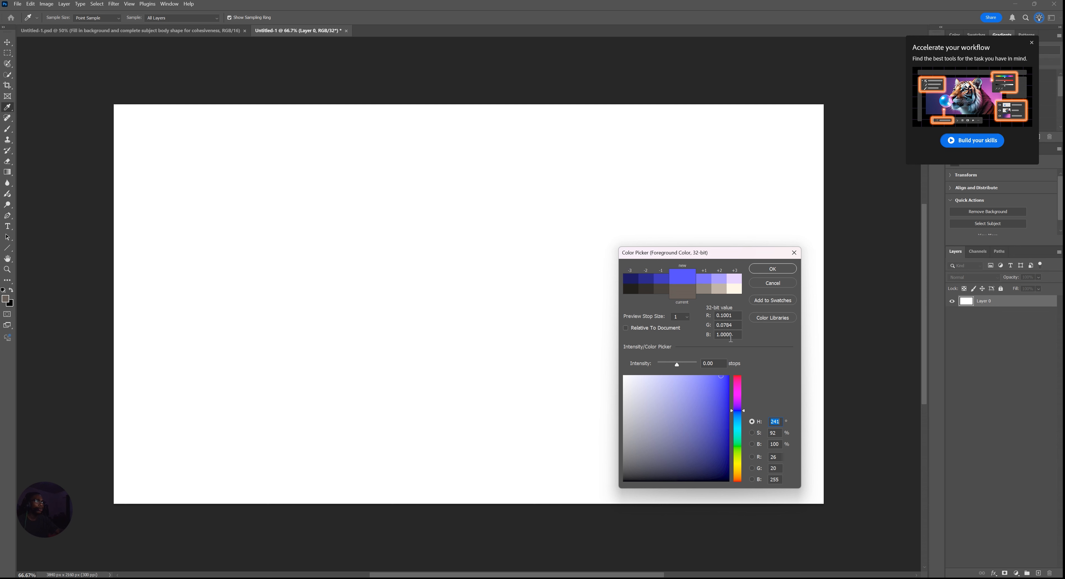
click(763, 270)
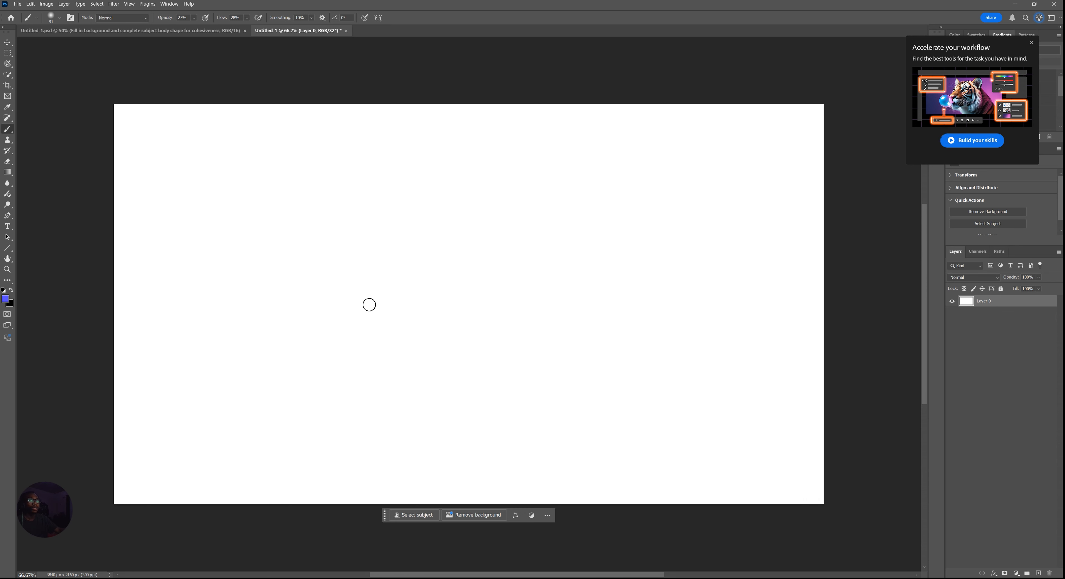
- Paint several freehand blue brush strokes on the blank canvas with brush opacity and flow at 100%
drag(273, 264, 383, 247)
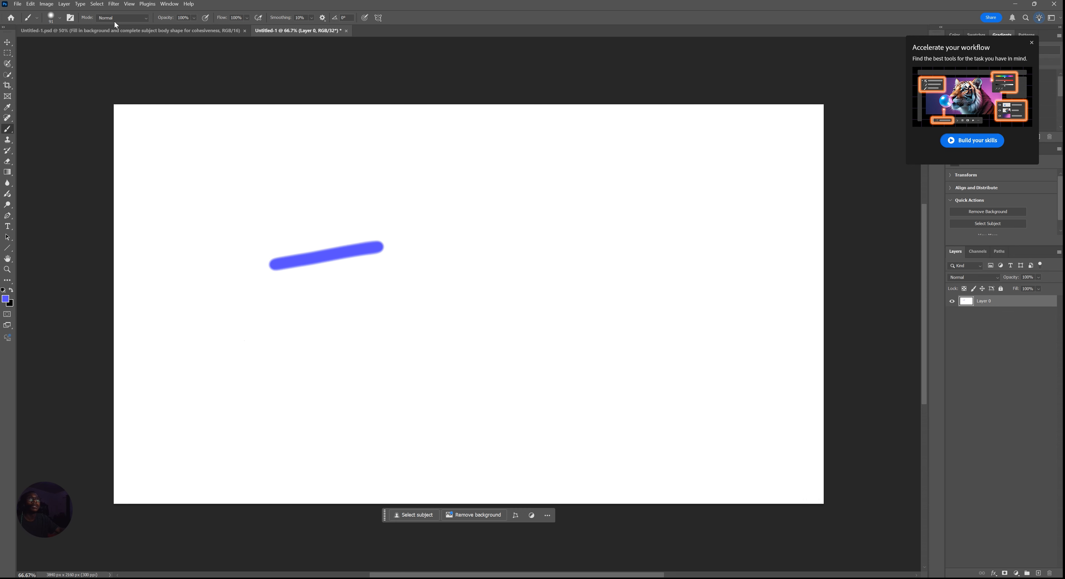
key(ctrl+z)
click(55, 17)
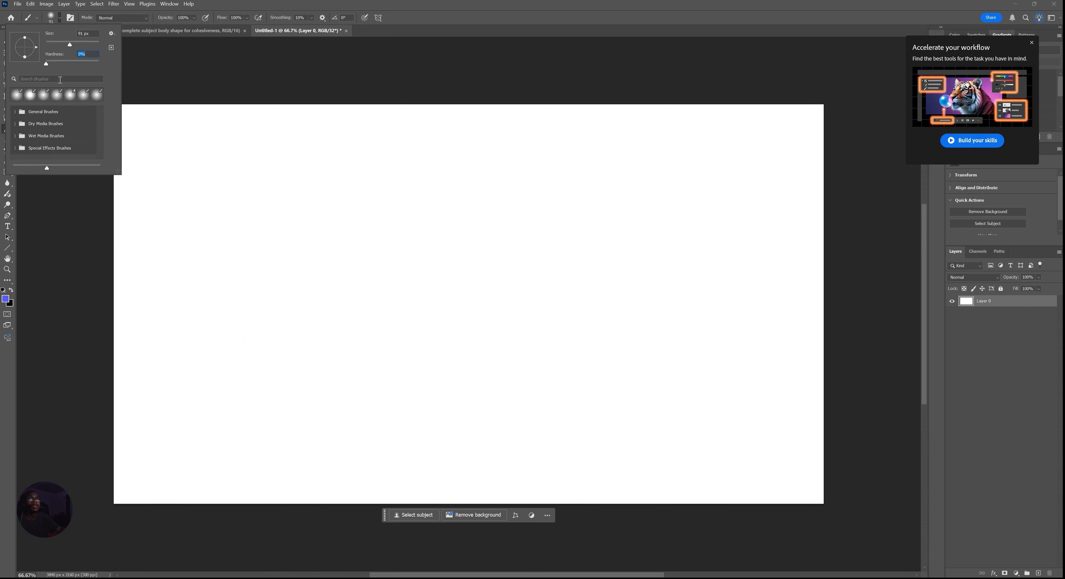
drag(273, 269, 448, 222)
drag(512, 224, 470, 276)
drag(359, 314, 471, 314)
drag(414, 300, 438, 300)
drag(466, 174, 470, 196)
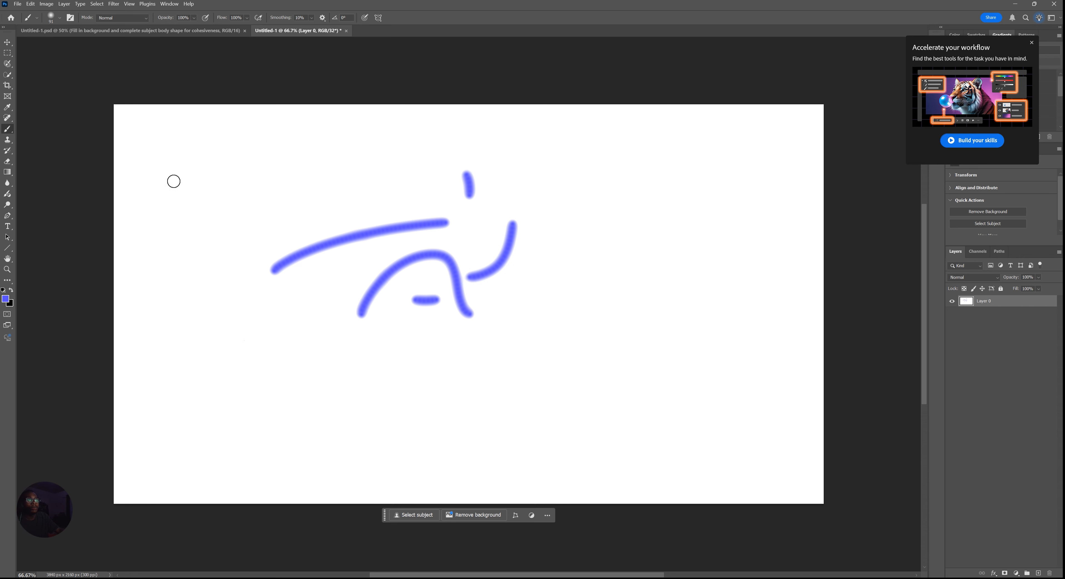
- Undo all the blue brush strokes on the canvas
key(ctrl+z)
key(ctrl+z)
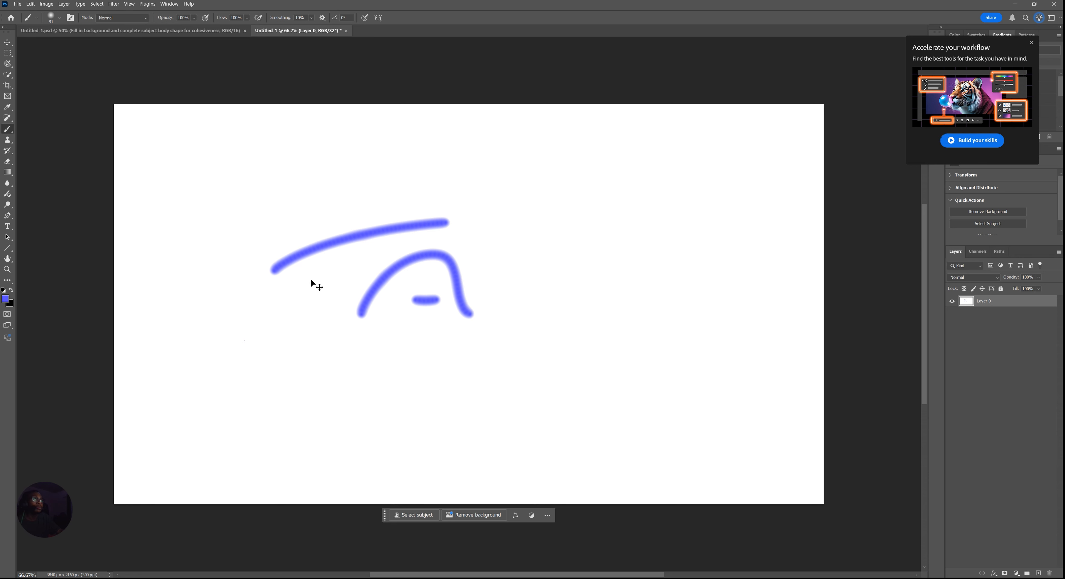
key(ctrl+z)
key(ctrl+z)
key(ctrl+z)
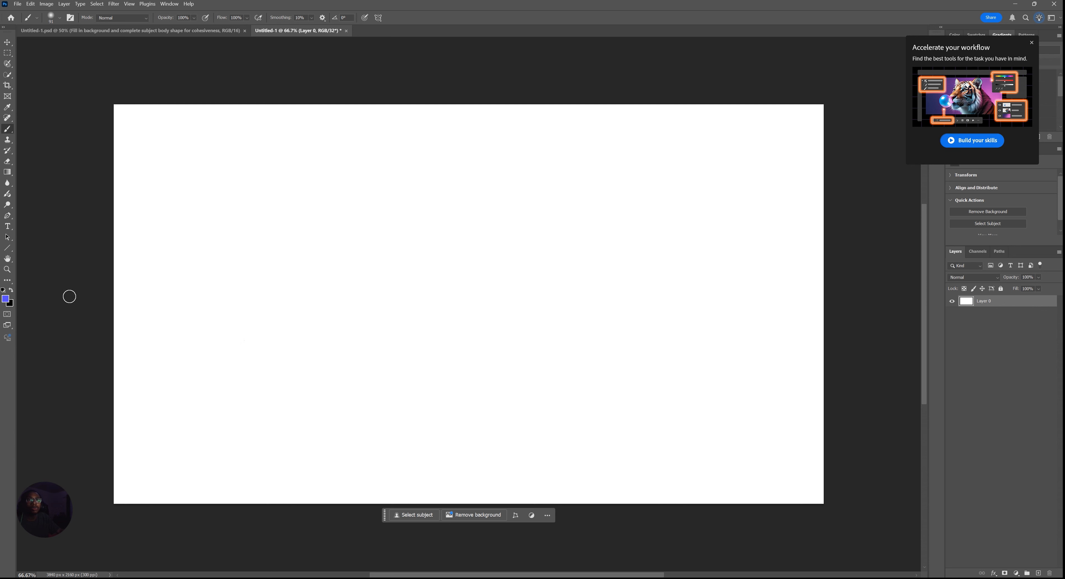
- Switch to the Pencil Tool and the Mixer Brush Tool in turn, and return to the Brush Tool
right_click(6, 130)
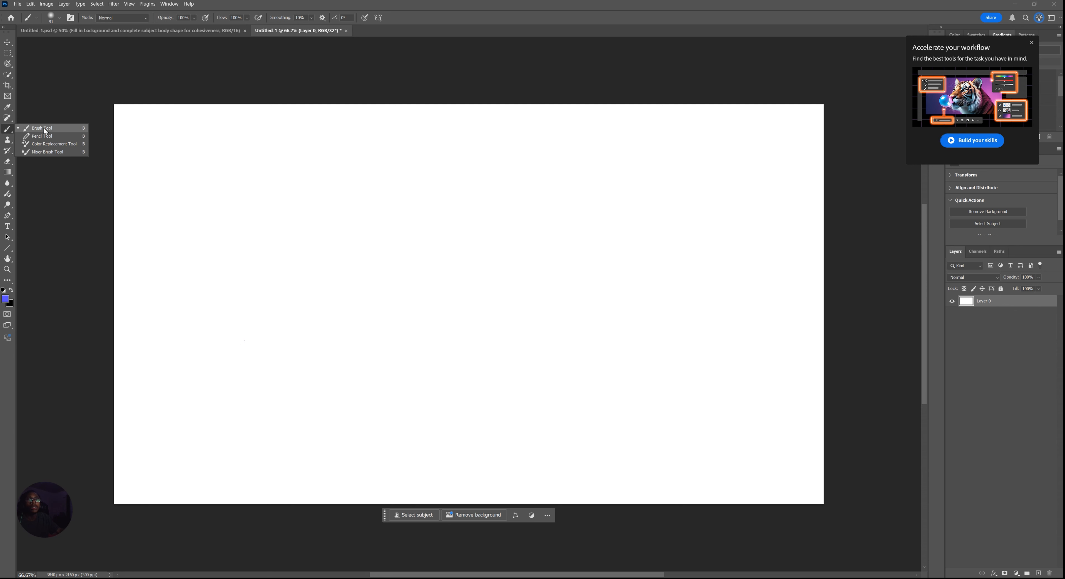
click(43, 136)
right_click(7, 131)
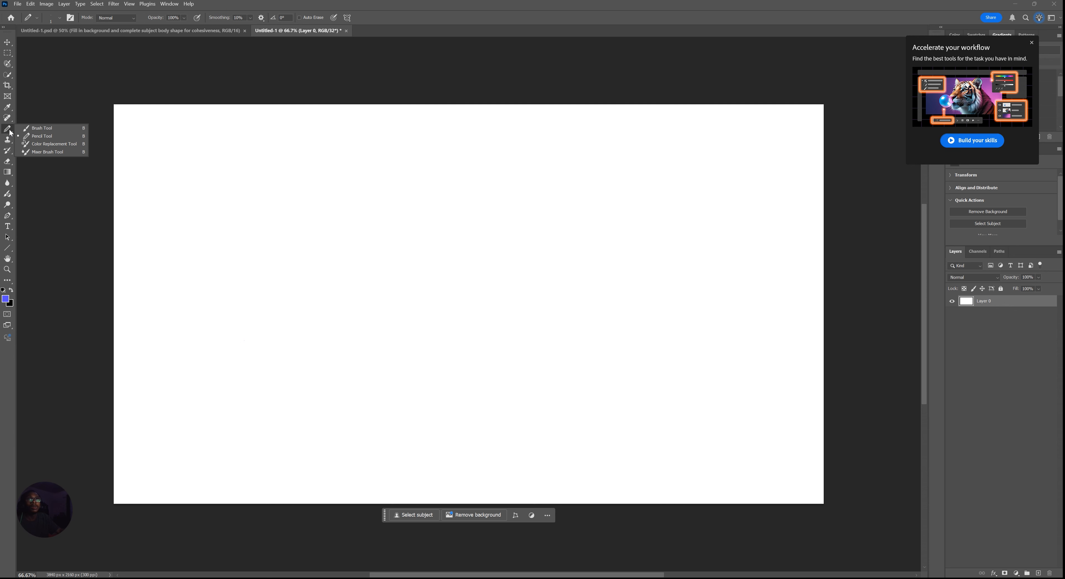
click(64, 152)
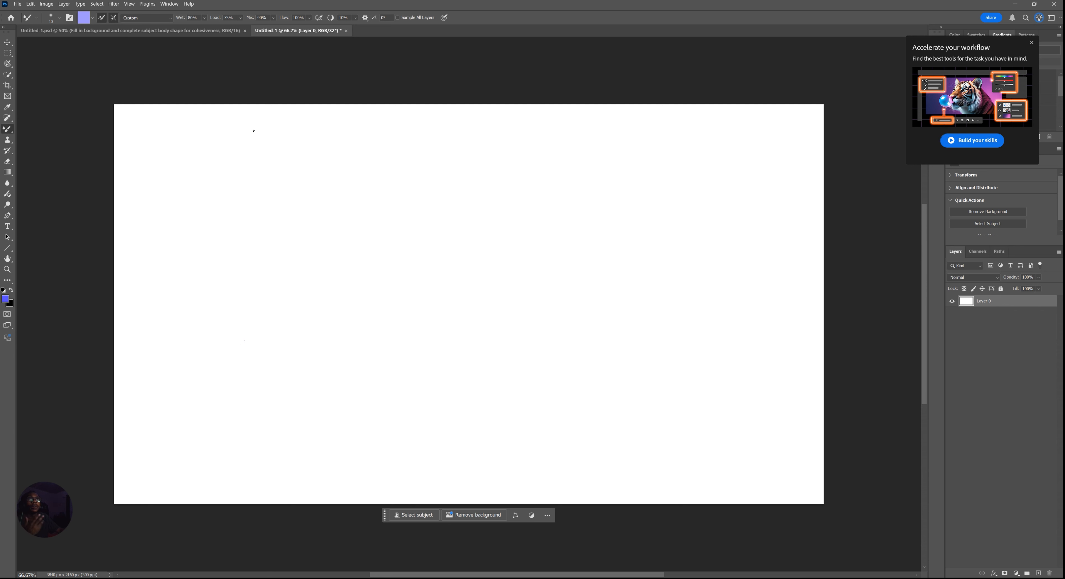
right_click(4, 134)
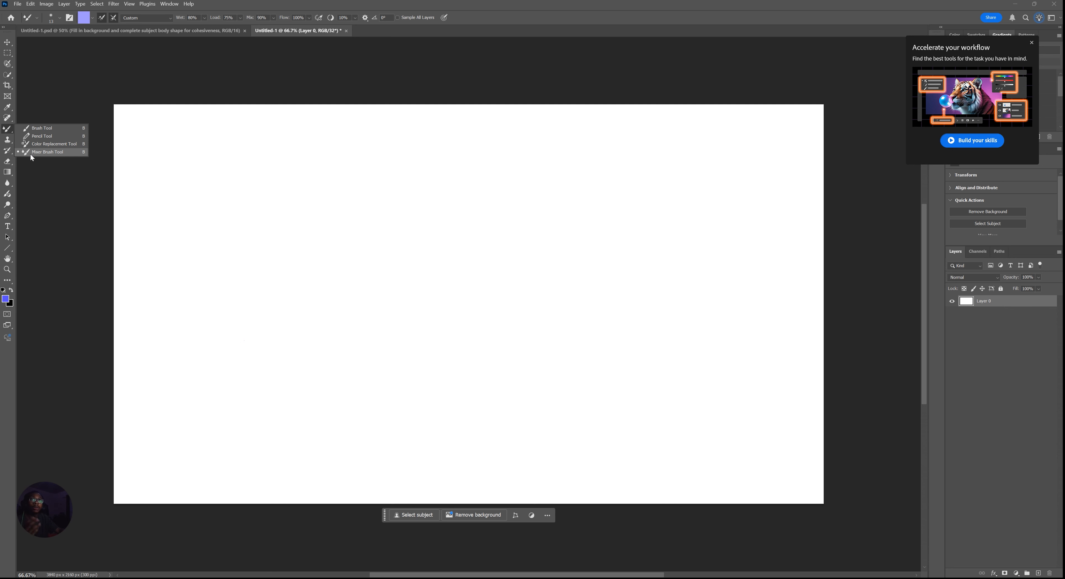
click(39, 129)
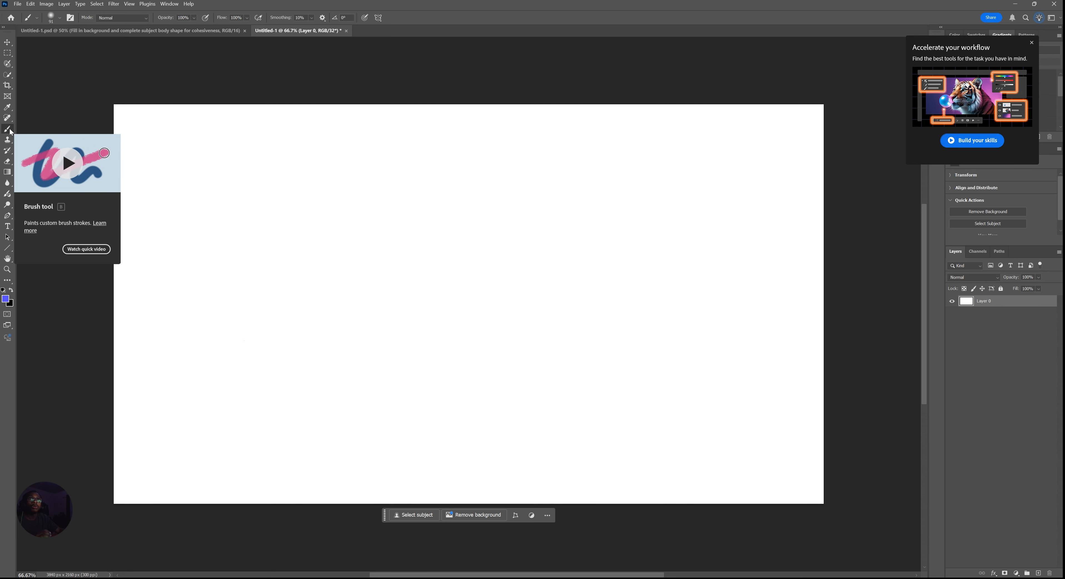
- Go through the Move, Rectangular Marquee, Lasso and Object Selection tools, trying the Move tool on the canvas
click(7, 41)
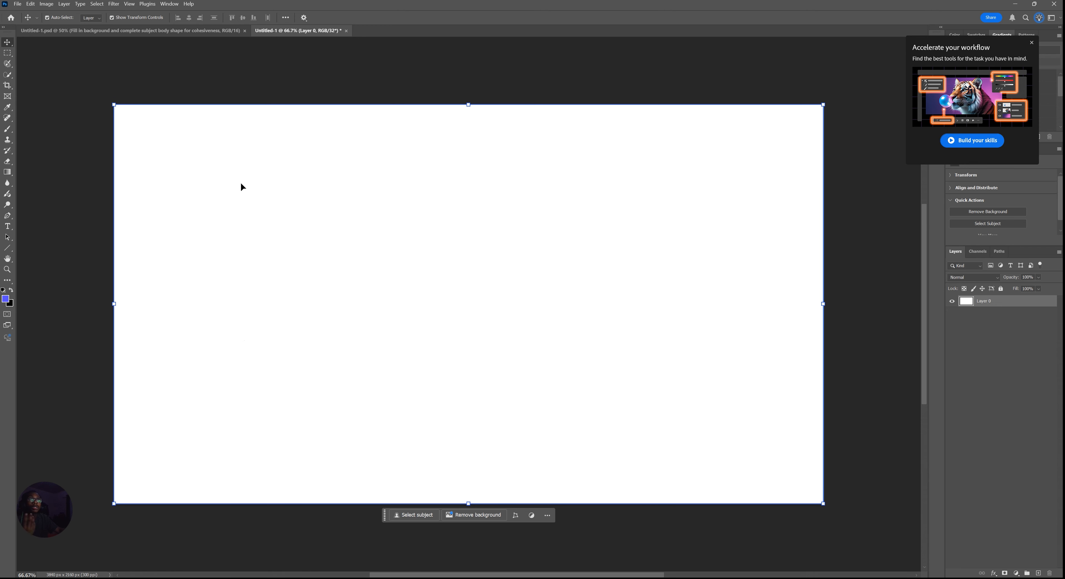
mouse_move(241, 184)
mouse_down()
mouse_move(228, 183)
mouse_move(244, 197)
mouse_move(231, 174)
mouse_move(105, 161)
mouse_move(250, 205)
mouse_move(257, 184)
mouse_up()
click(7, 52)
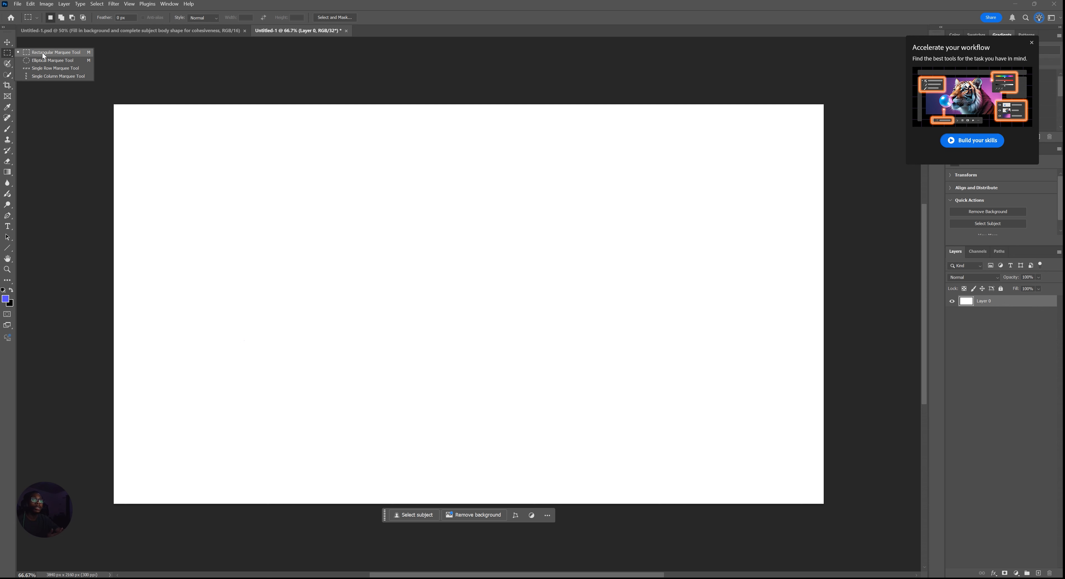
click(7, 64)
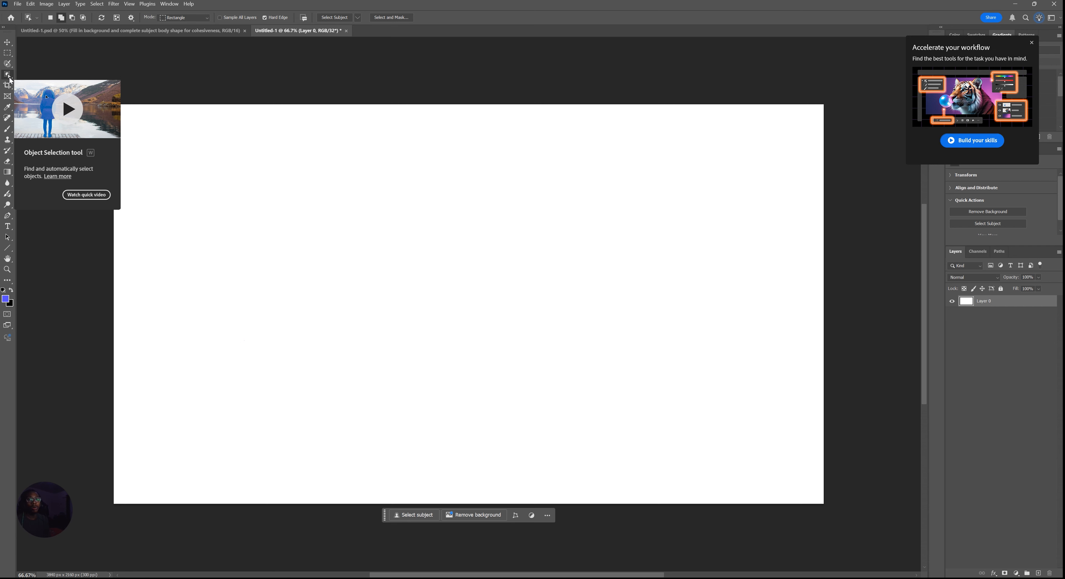
- Place the Dee Character image over the blank layer at 50.63% scale, commit it and dismiss the workflow tip
right_click(10, 80)
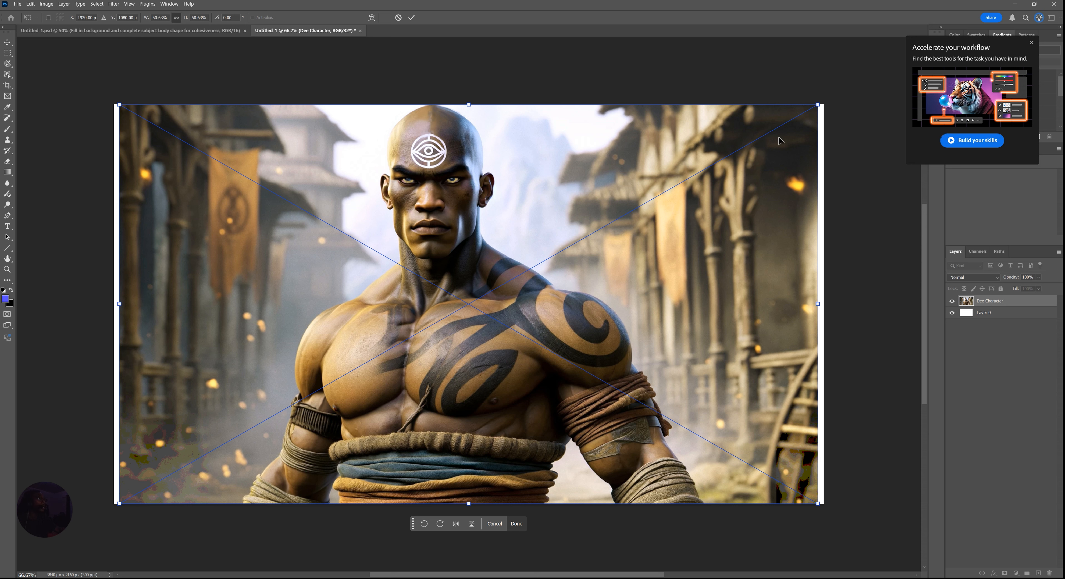
click(1032, 44)
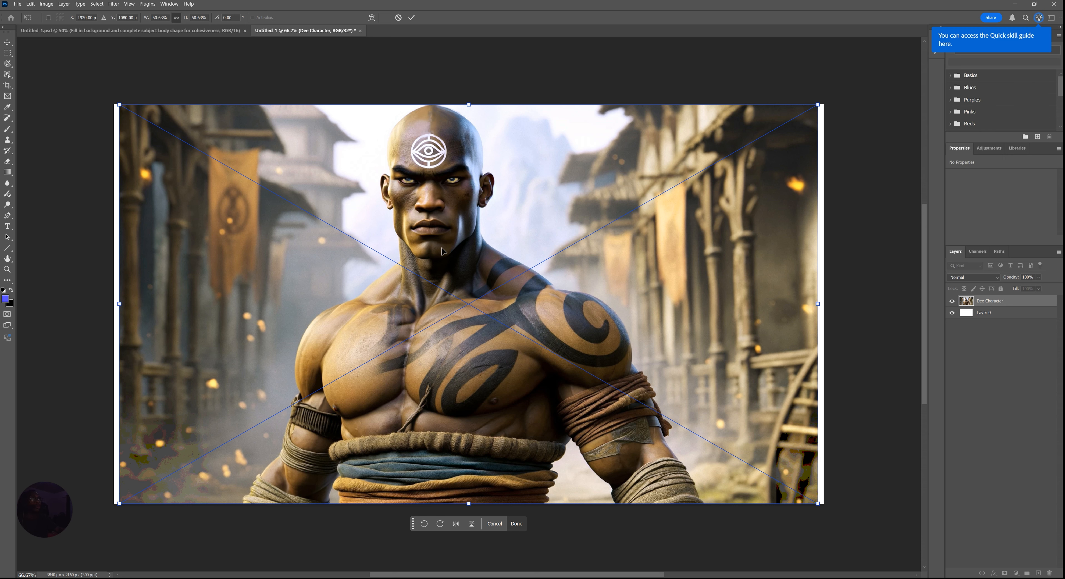
click(516, 523)
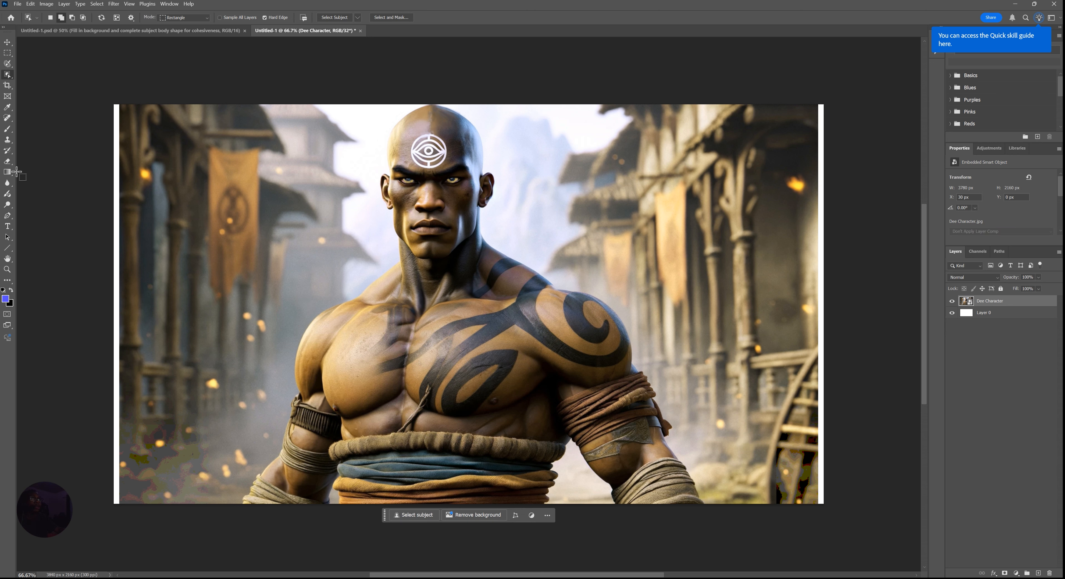
- Select the whole character in the placed image with the Object Selection Tool
right_click(8, 75)
click(7, 75)
right_click(7, 75)
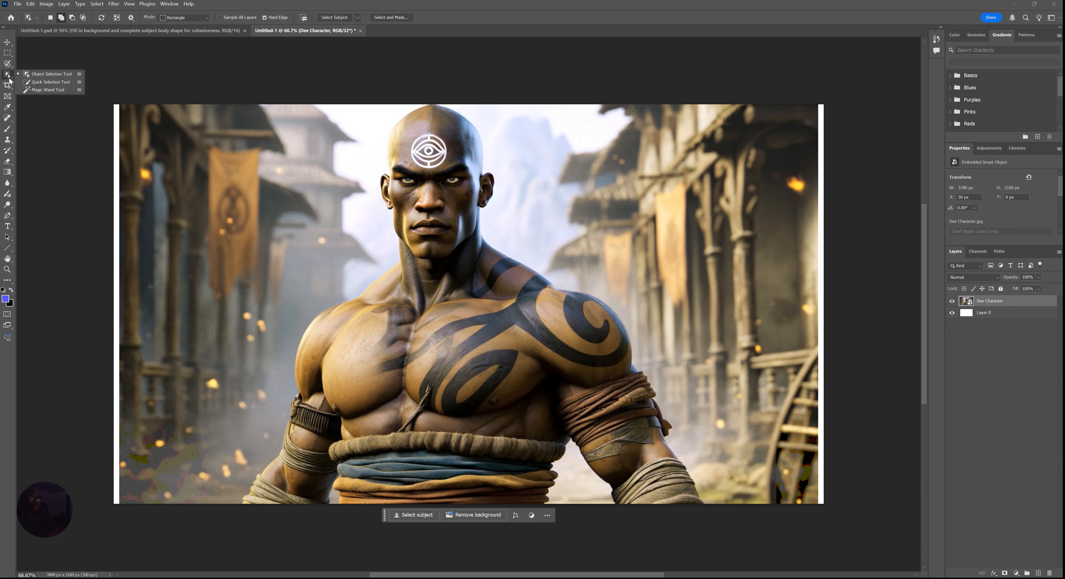
click(37, 75)
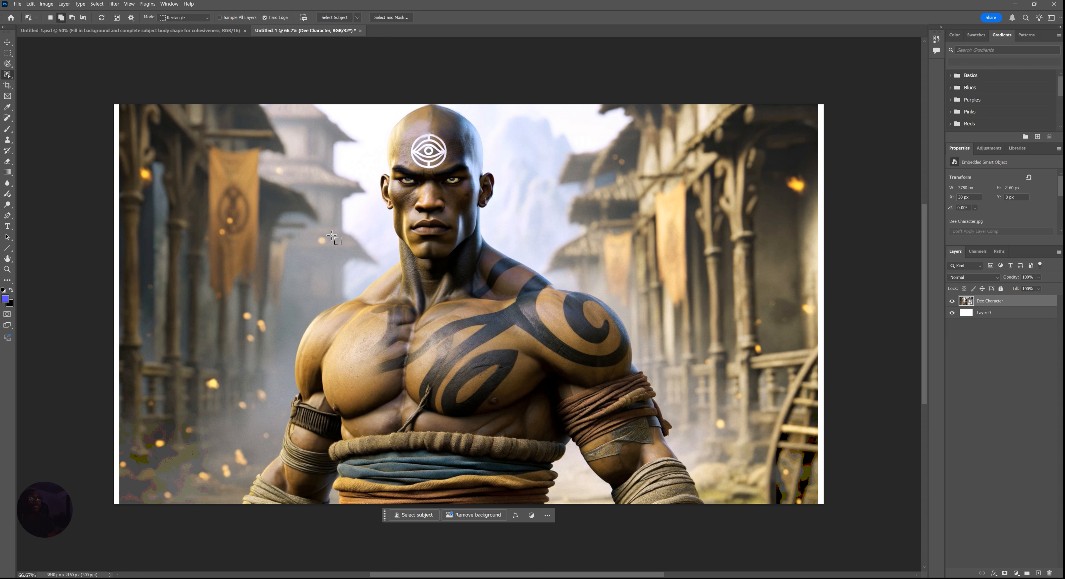
click(416, 208)
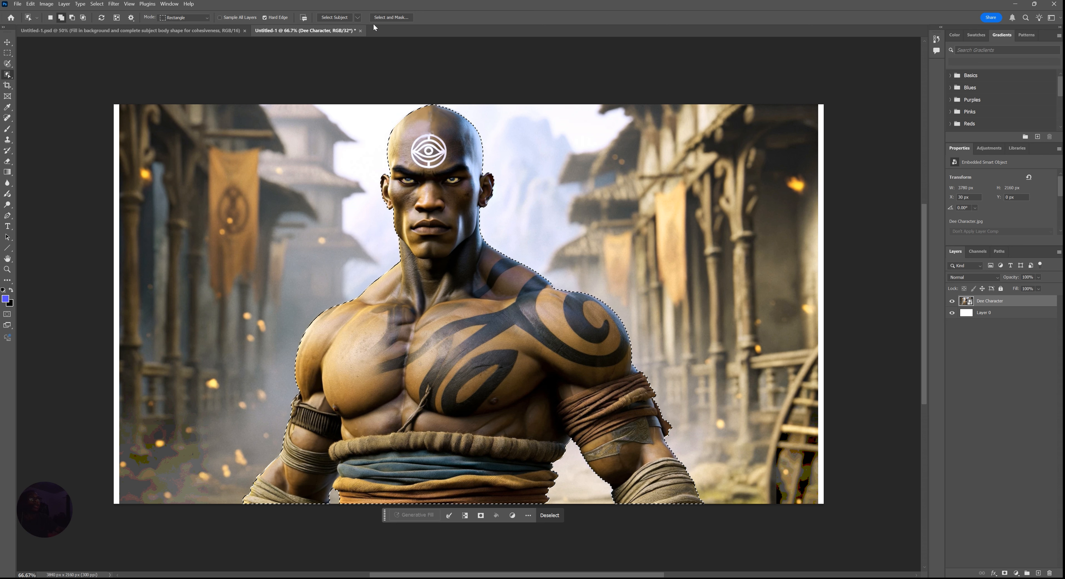
- Refine the character selection in Select and Mask and output it to a New Layer
click(390, 19)
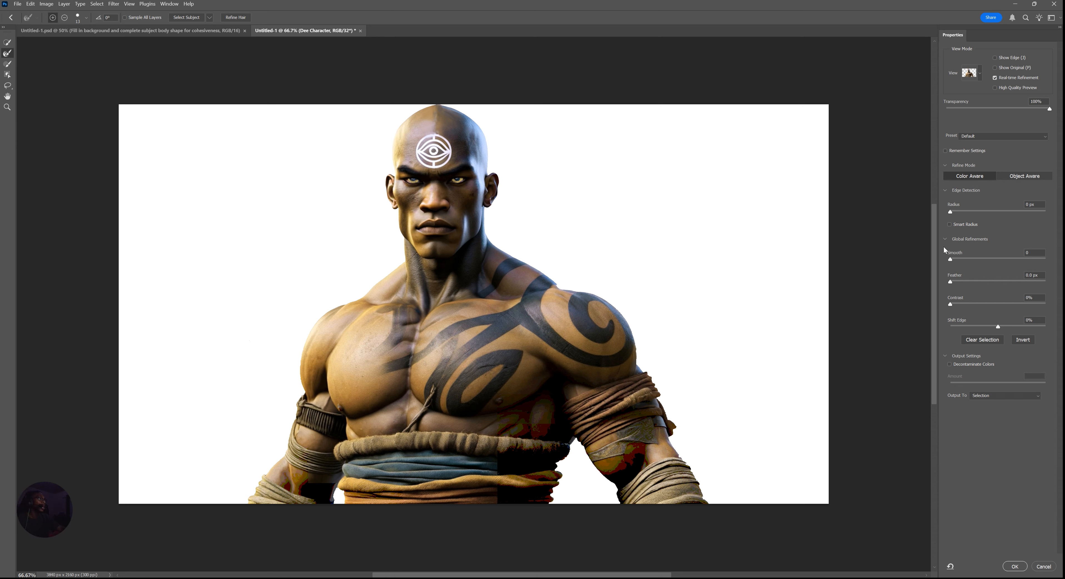
mouse_move(950, 212)
mouse_down()
mouse_move(967, 210)
mouse_move(933, 210)
mouse_up()
click(952, 305)
click(994, 399)
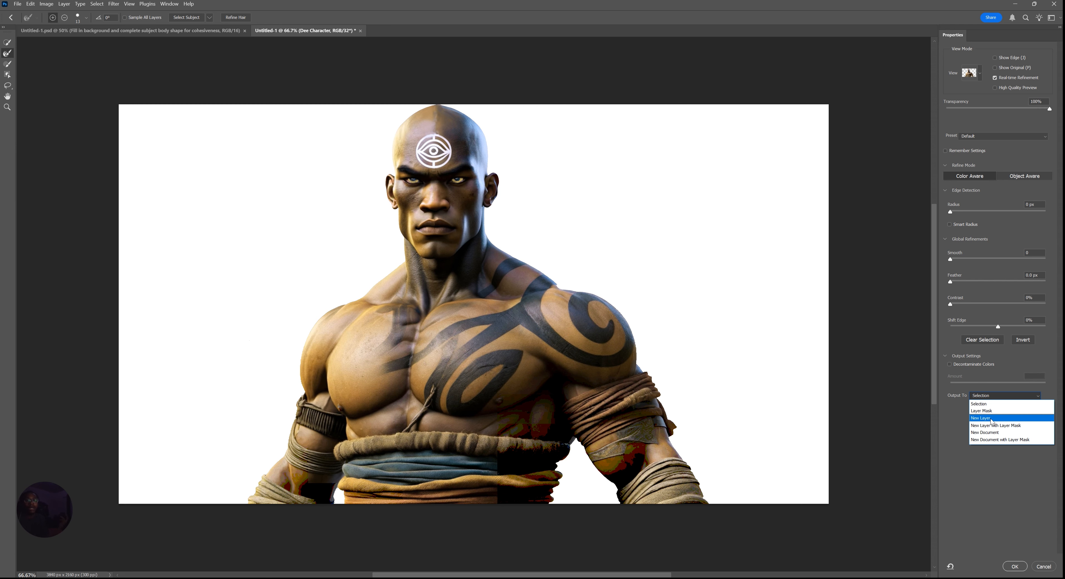
click(992, 419)
key(Return)
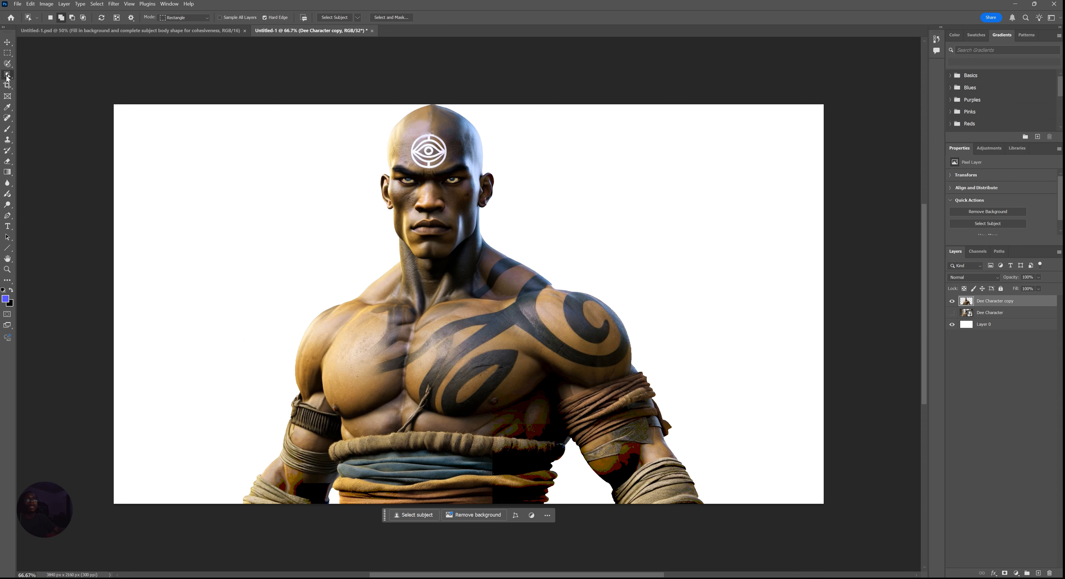
- Try the Crop tool at the canvas's lower-left corner, and enclose the cut-out character in a rectangular frame with the Frame tool
click(11, 89)
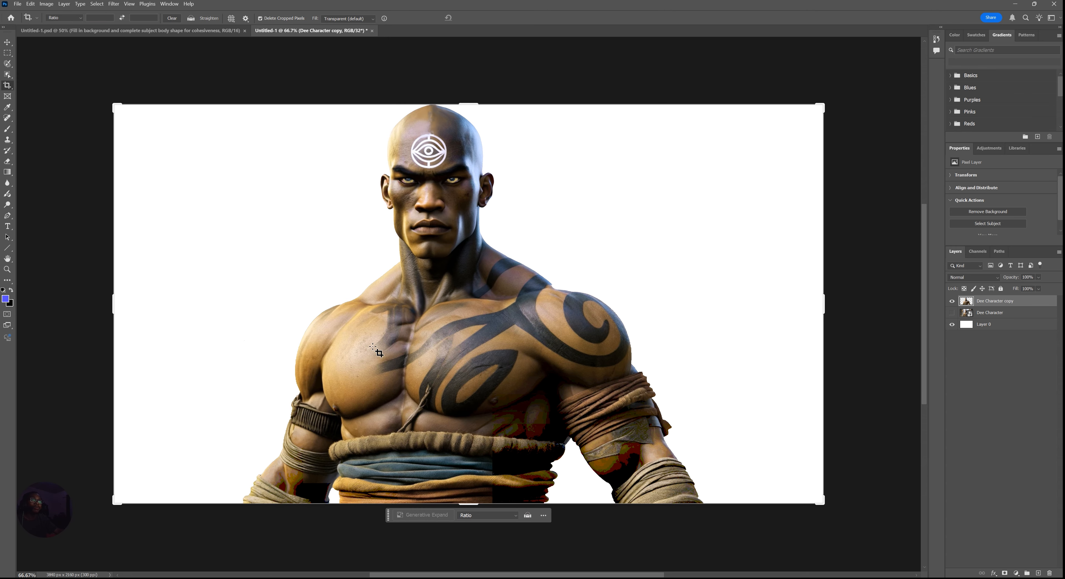
drag(115, 503, 88, 518)
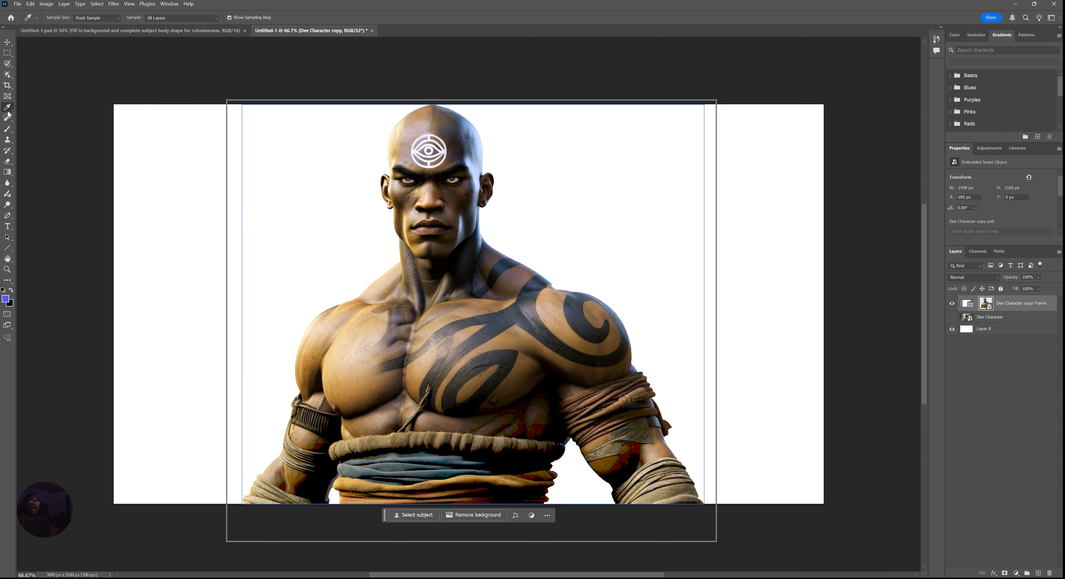
- Select Layer 0 and sample a dark blue from the image as the foreground color with the Eyedropper Tool
click(8, 107)
click(1010, 331)
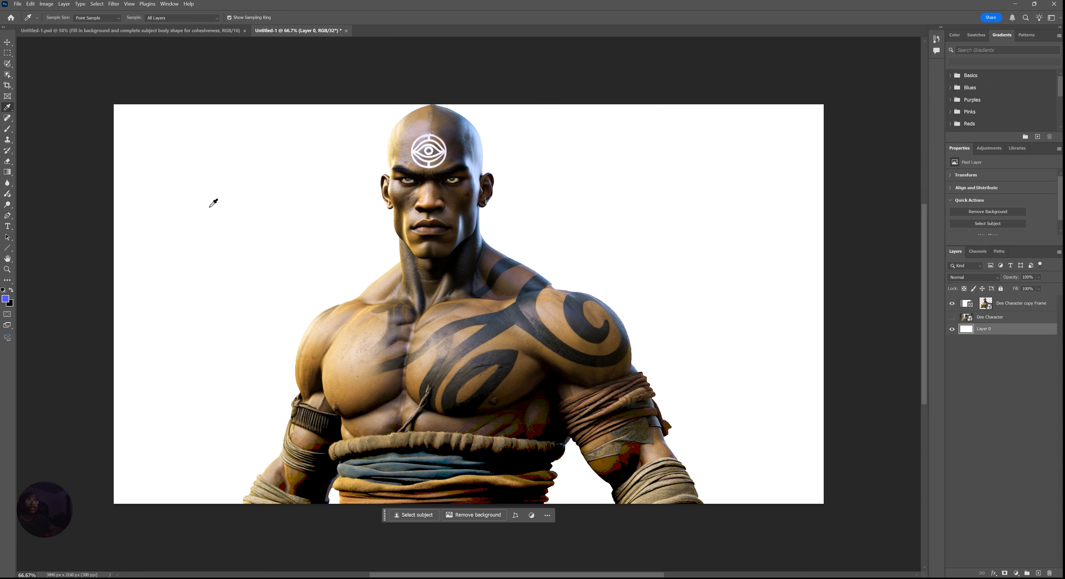
mouse_move(183, 160)
mouse_down()
mouse_move(253, 330)
mouse_move(383, 373)
mouse_move(402, 352)
mouse_move(548, 285)
mouse_move(496, 255)
mouse_up()
- Try cloning skin from the character's head onto the white area beside it with the Clone Stamp Tool, and undo it
click(8, 140)
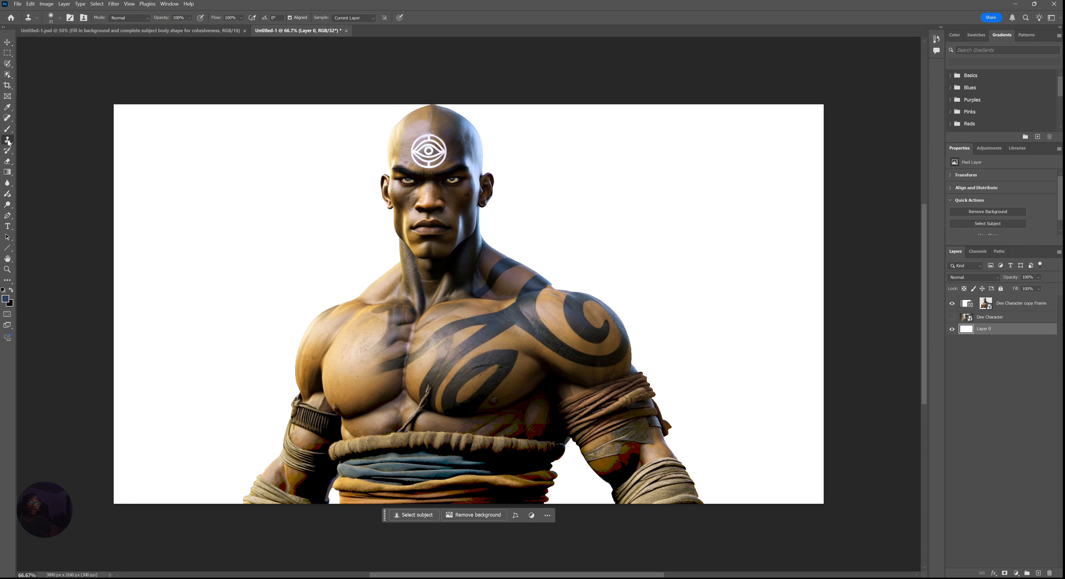
right_click(8, 143)
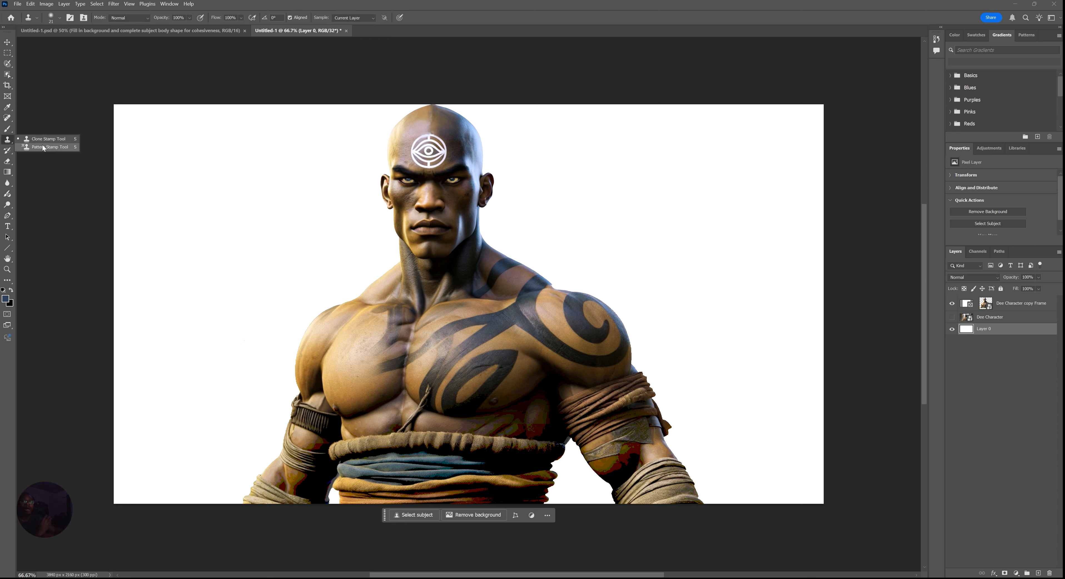
mouse_move(362, 157)
mouse_down()
mouse_move(345, 169)
mouse_move(360, 172)
mouse_move(332, 187)
mouse_move(385, 136)
mouse_move(366, 161)
mouse_up()
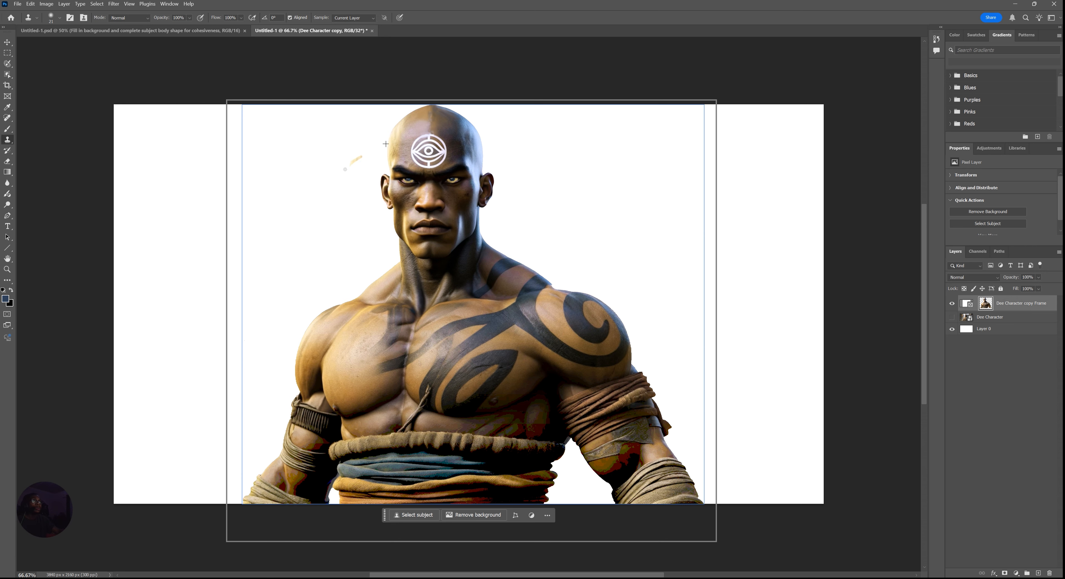
alt+click(466, 136)
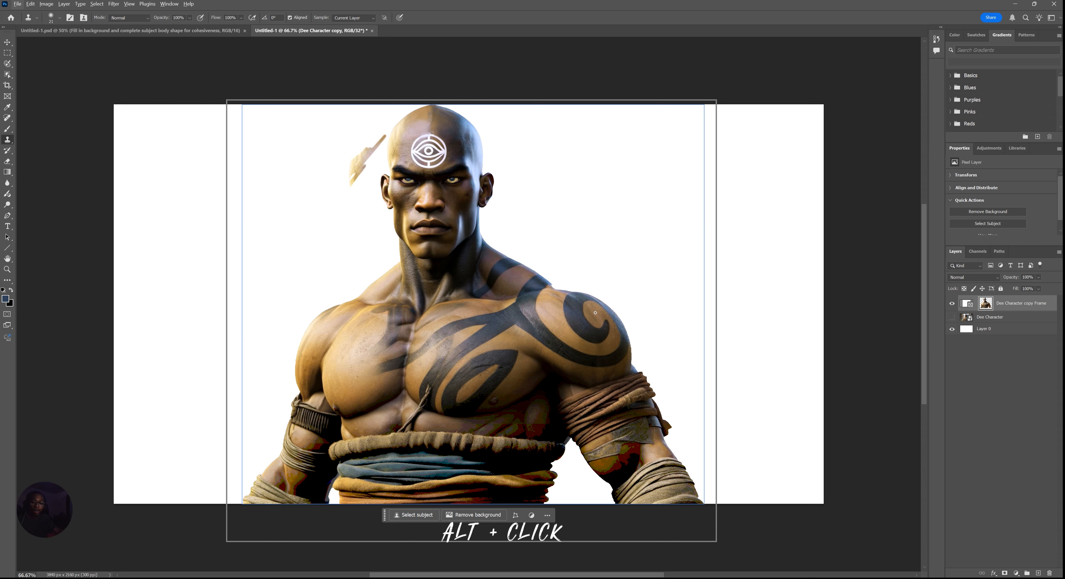
key(ctrl+z)
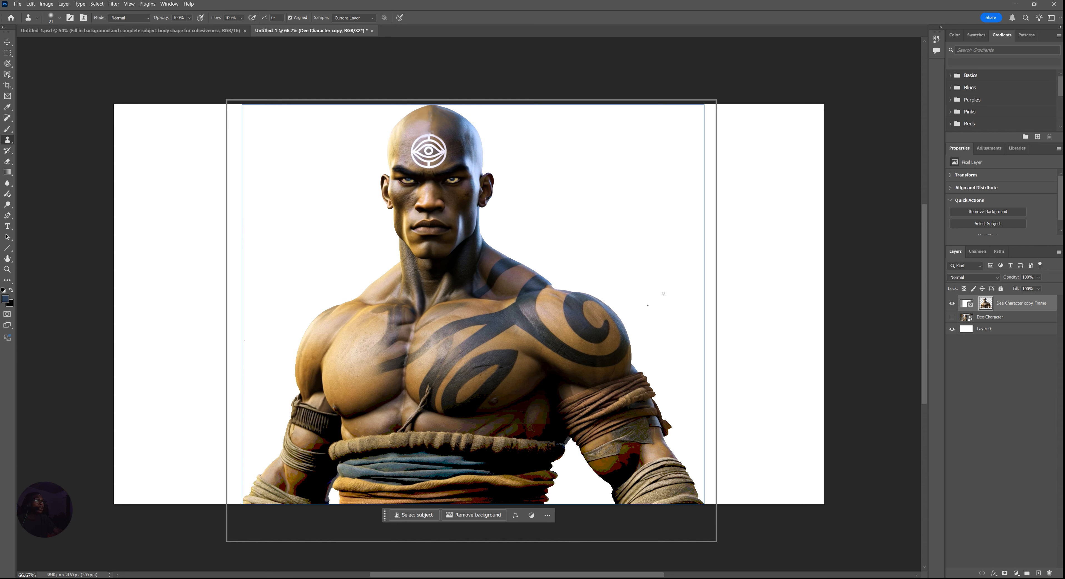
- Try cloning the shoulder tattoo onto the white area beside the character's raised shoulder side, and undo the strokes
click(768, 225)
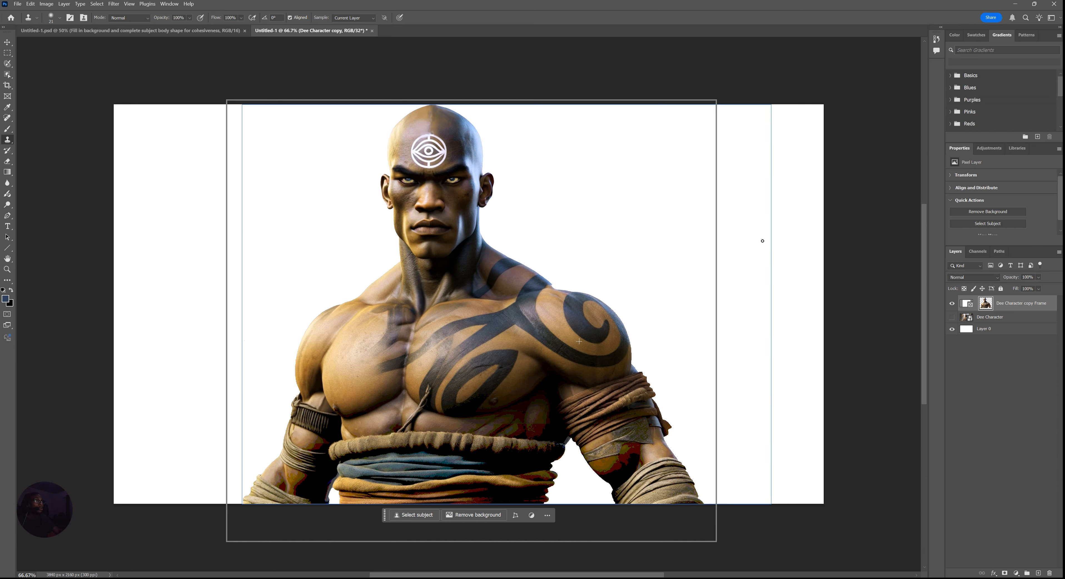
mouse_move(715, 227)
mouse_down()
mouse_move(695, 237)
mouse_move(706, 222)
mouse_move(675, 249)
mouse_move(680, 231)
mouse_move(674, 244)
mouse_move(703, 199)
mouse_move(698, 273)
mouse_move(642, 242)
mouse_move(701, 207)
mouse_move(703, 219)
mouse_up()
key(ctrl+z)
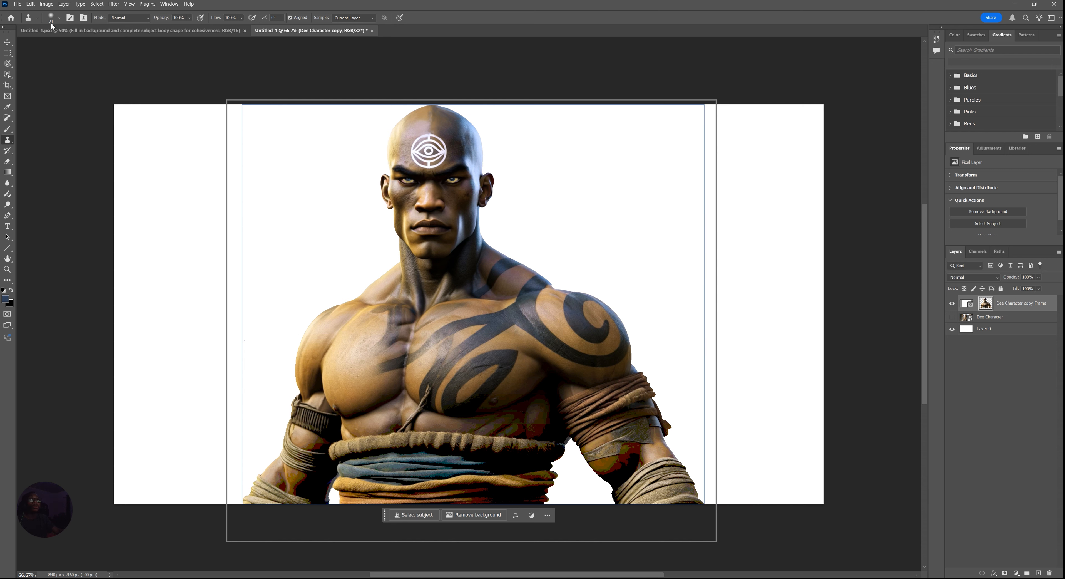
- Enlarge the Clone Stamp brush to 97 px and clone part of the tattooed chest onto the white area above the shoulder
click(60, 18)
drag(58, 47, 71, 44)
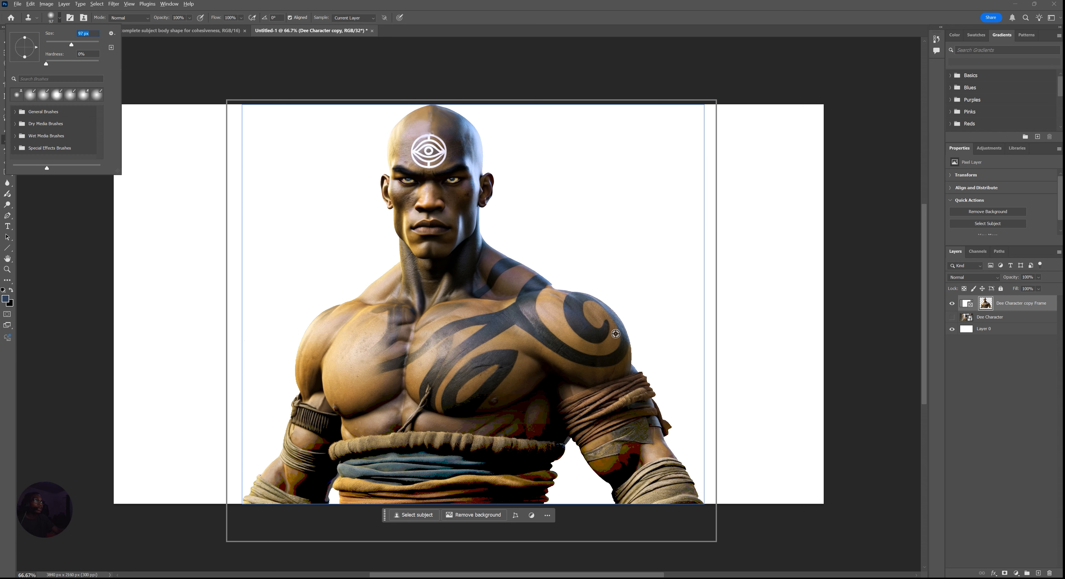
alt+click(514, 343)
mouse_move(677, 224)
mouse_down()
mouse_move(620, 236)
mouse_move(573, 274)
mouse_move(600, 252)
mouse_move(548, 275)
mouse_move(654, 285)
mouse_move(612, 306)
mouse_move(637, 294)
mouse_move(665, 300)
mouse_move(614, 316)
mouse_move(674, 320)
mouse_move(638, 325)
mouse_move(685, 261)
mouse_move(695, 269)
mouse_up()
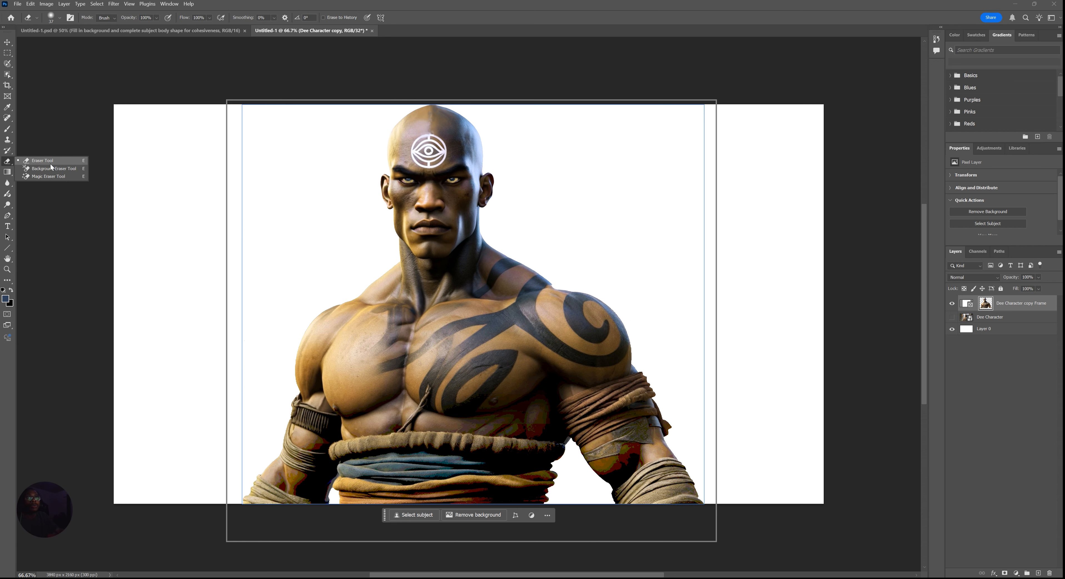
- Try erasing strokes across the top of the character's head with the Eraser Tool, and undo them
click(50, 163)
drag(399, 117, 535, 113)
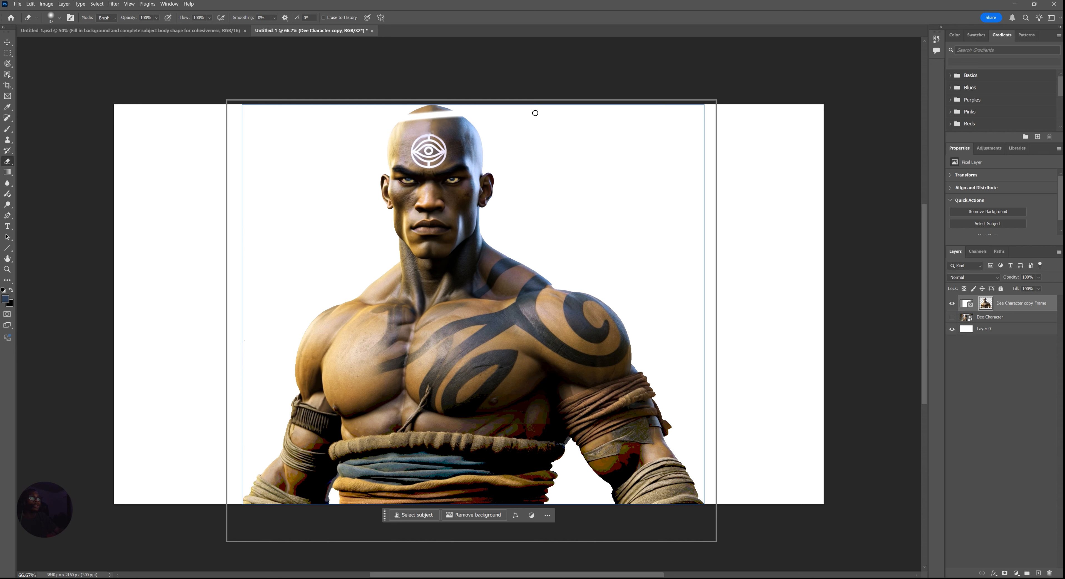
drag(388, 123, 573, 118)
key(ctrl+z)
key(ctrl+z)
key(ctrl+z)
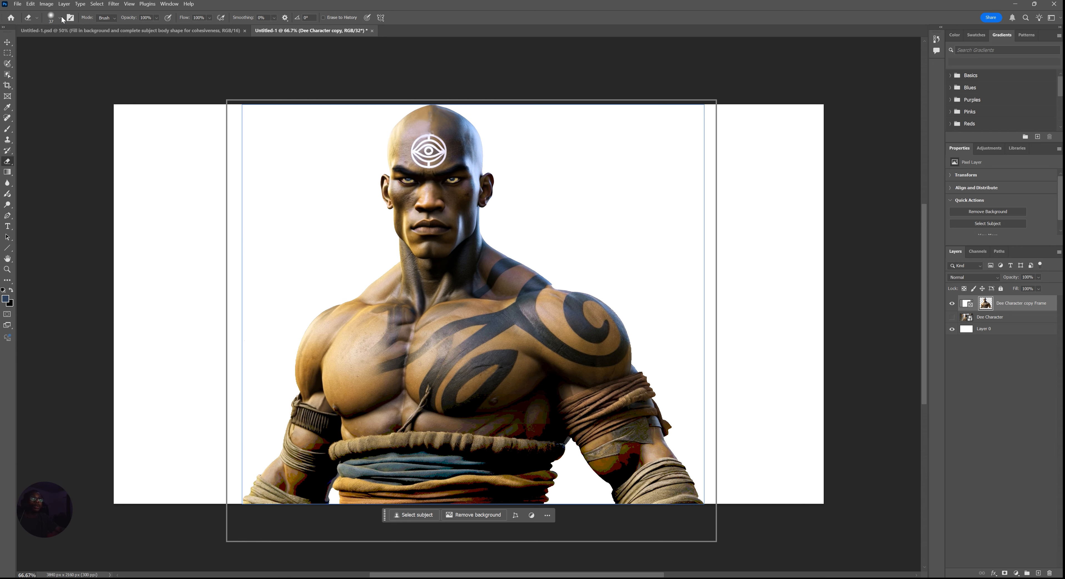
click(60, 18)
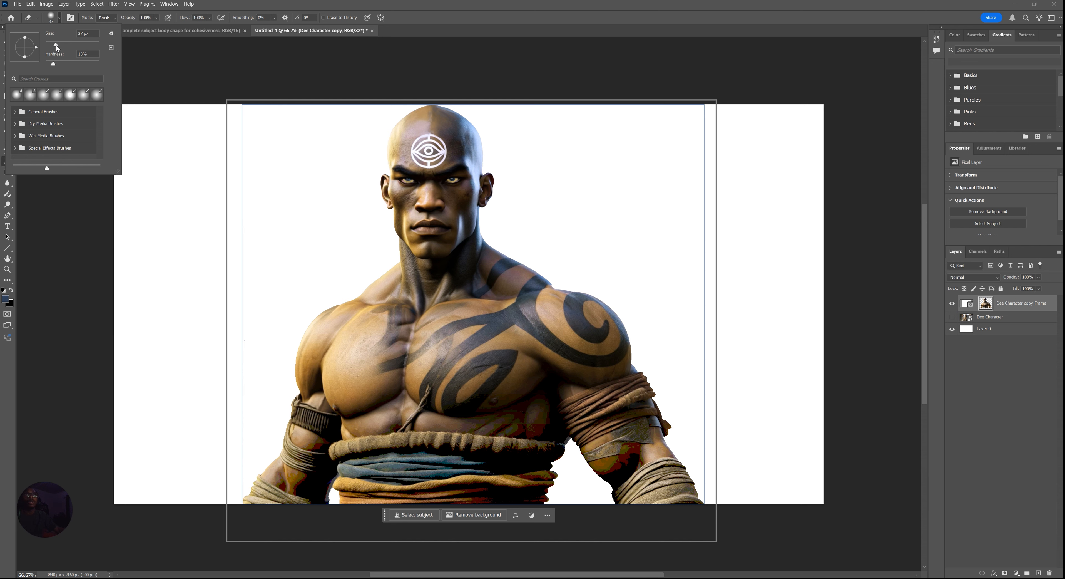
click(58, 21)
click(58, 21)
click(59, 19)
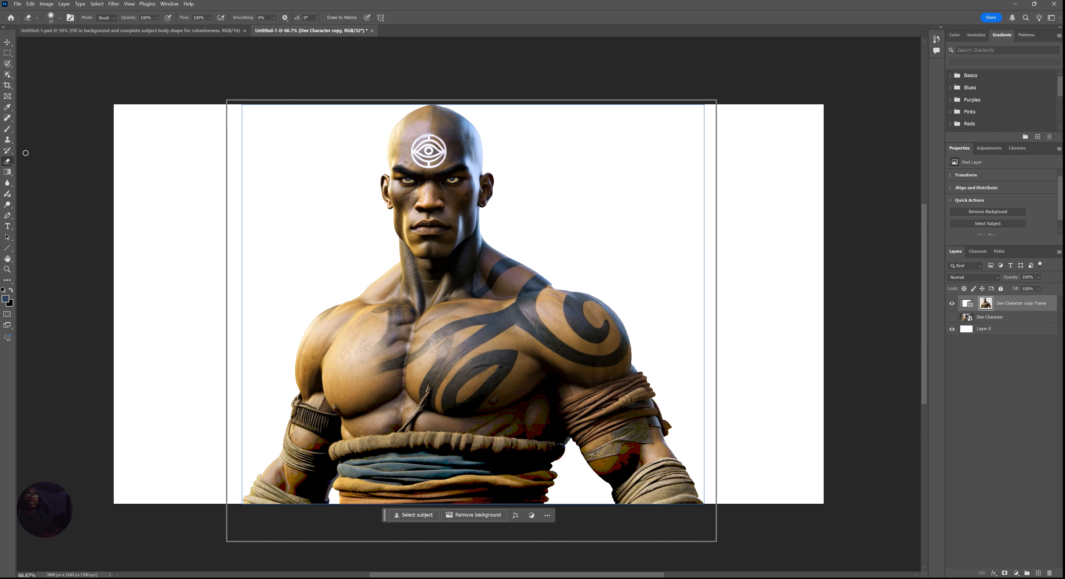
click(7, 75)
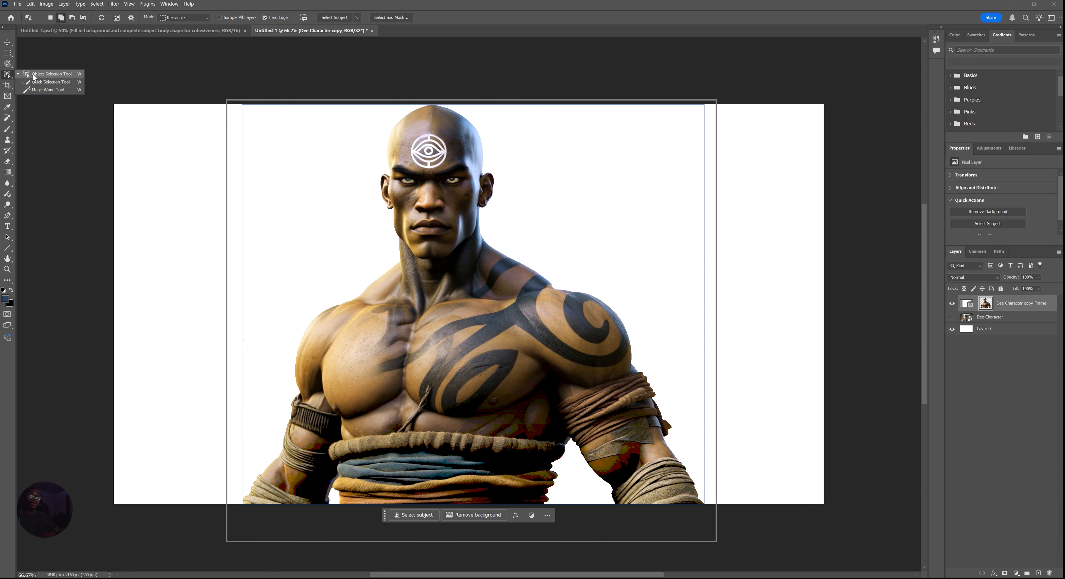
click(8, 104)
- Lower the Eraser Tool's brush hardness to its minimum
key(e)
click(59, 18)
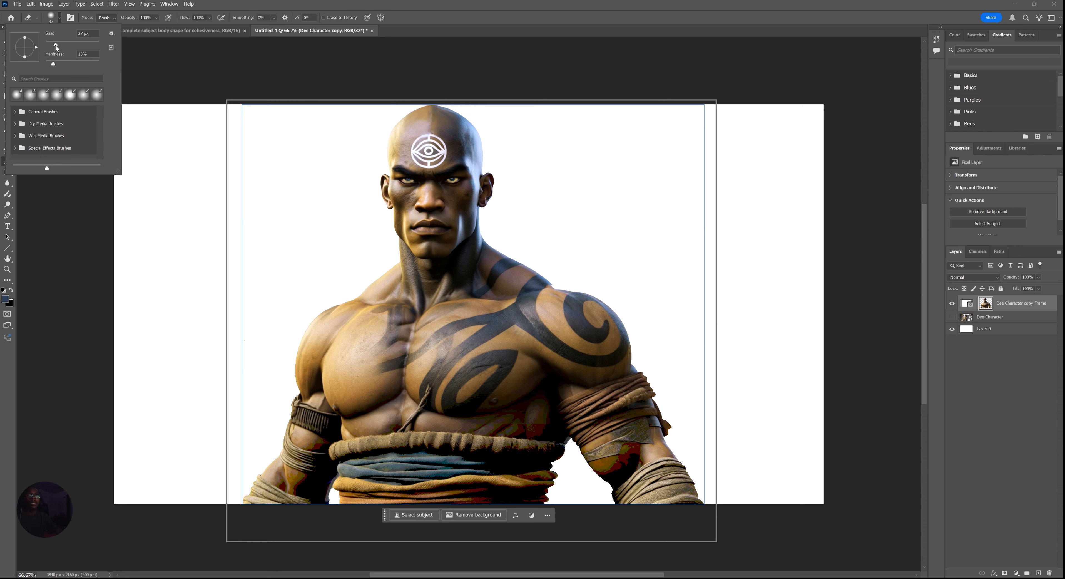
drag(60, 62, 46, 63)
- Edit the Gradient Tool's first color stop to a tan sampled from the character's skin, and draw the gradient across the background
click(7, 171)
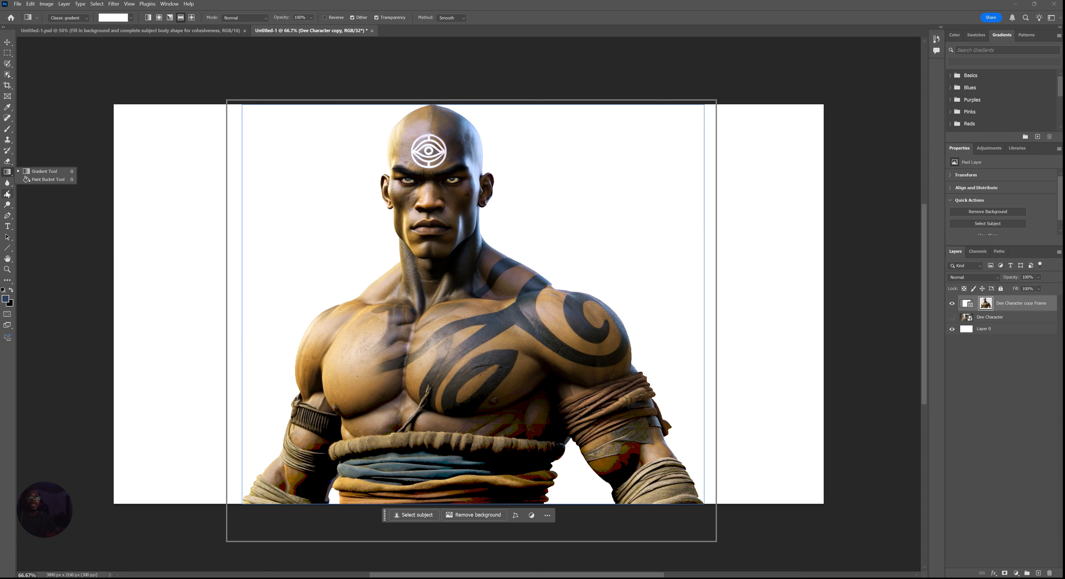
click(7, 173)
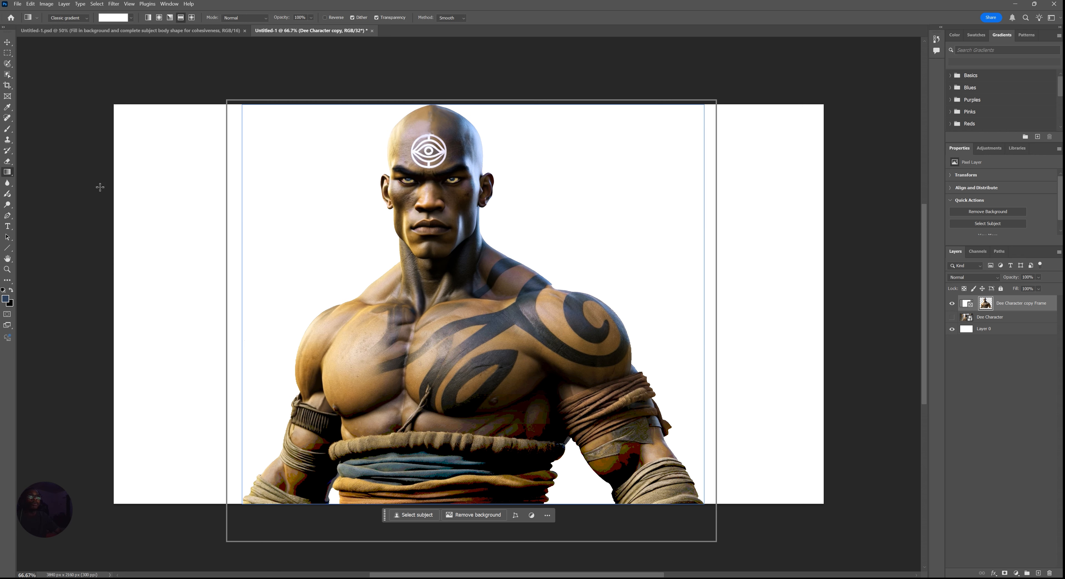
click(110, 18)
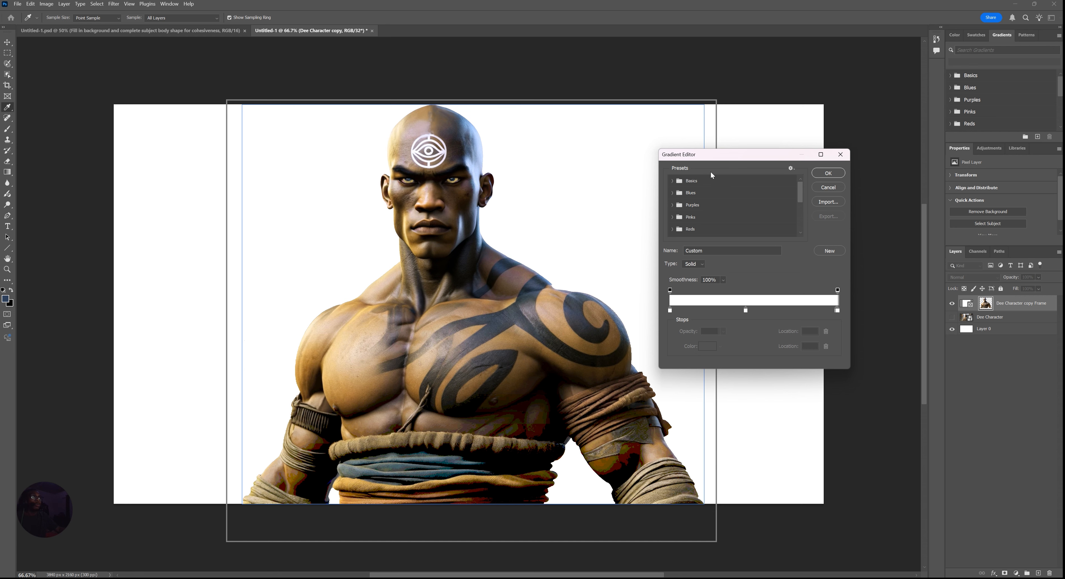
drag(727, 158, 781, 116)
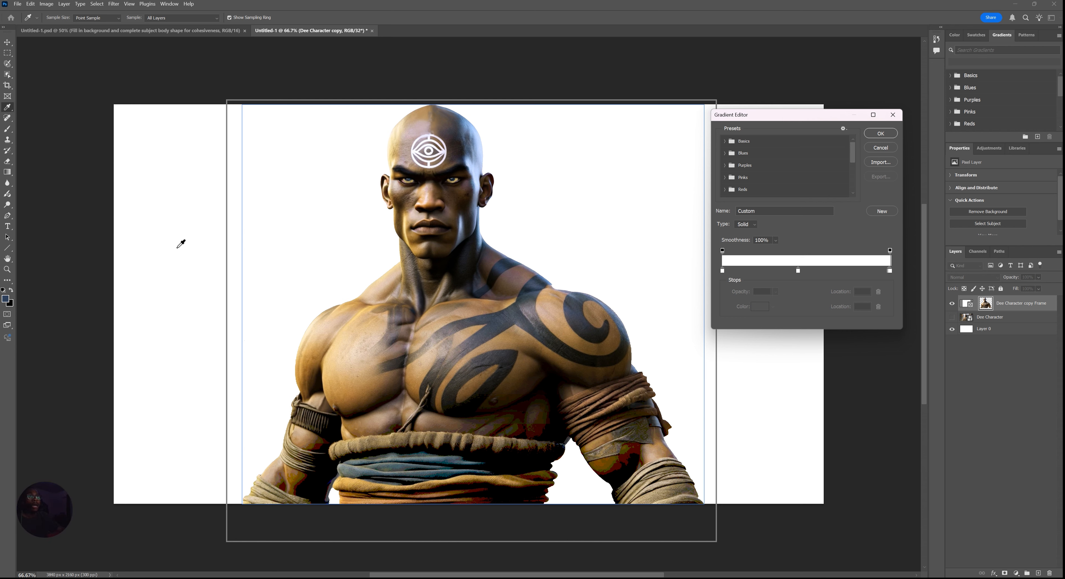
click(723, 271)
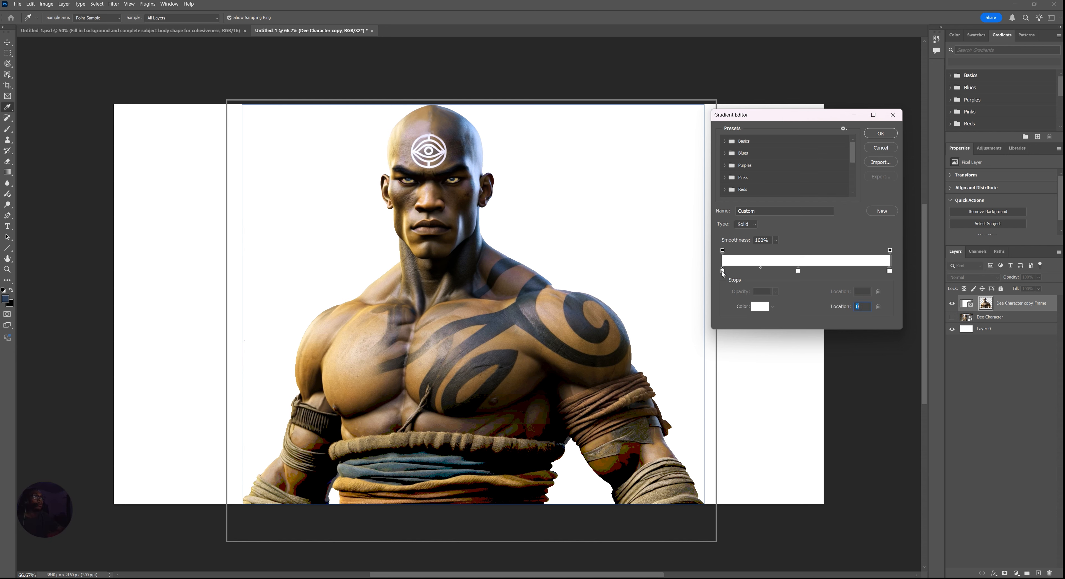
click(760, 307)
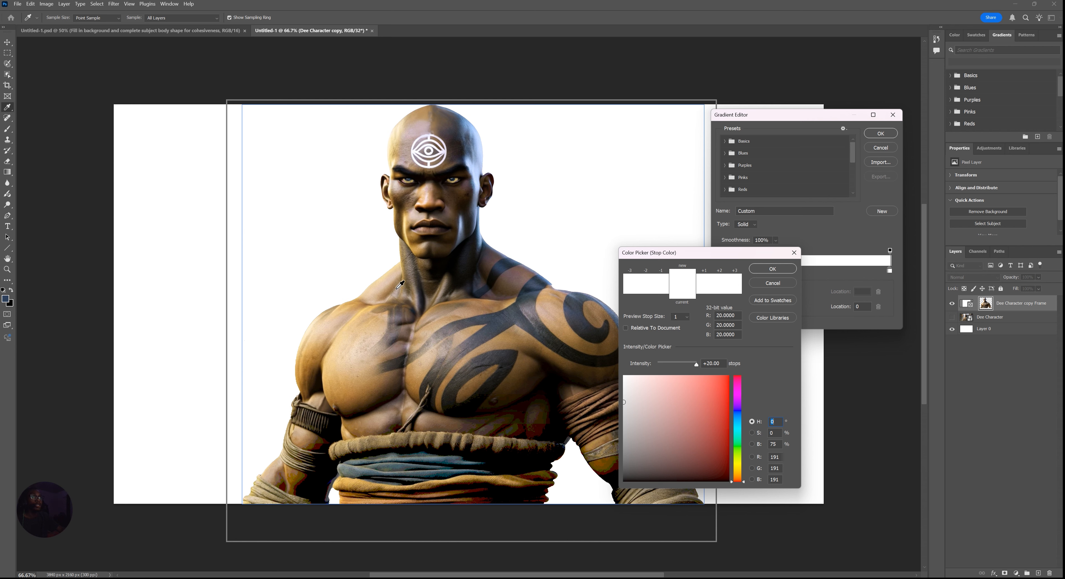
click(399, 264)
click(396, 266)
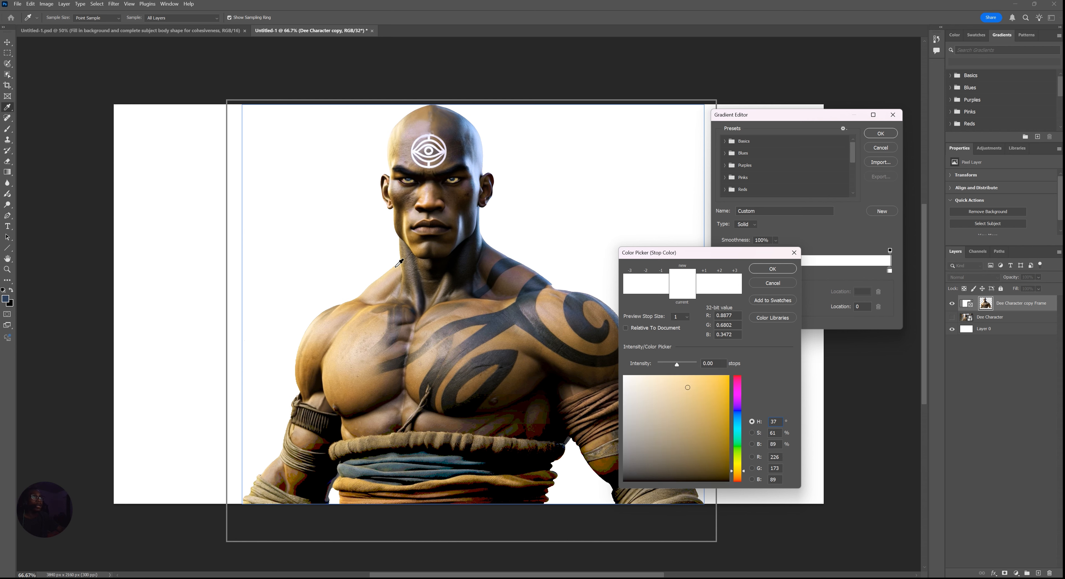
click(767, 276)
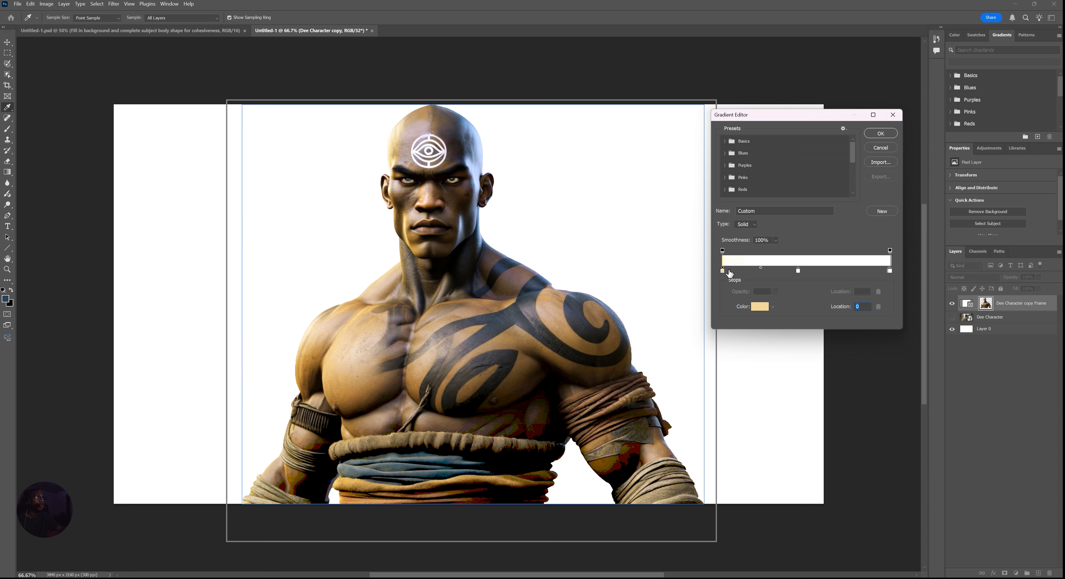
key(Return)
drag(458, 551, 839, 264)
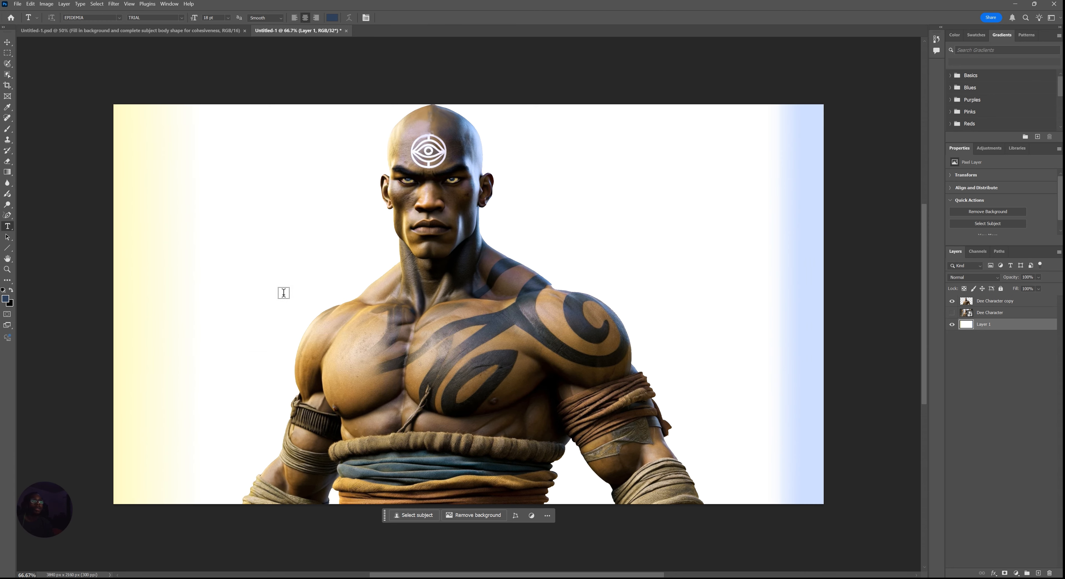
- Add a text box beside the character's neck reading AVATAR
drag(247, 268, 417, 251)
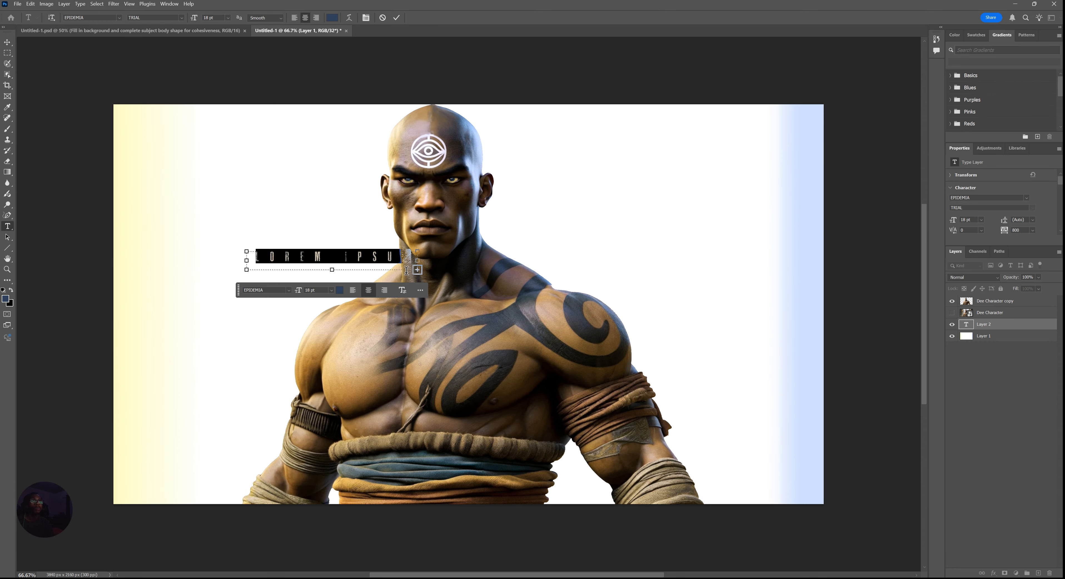
text(AVATAR)
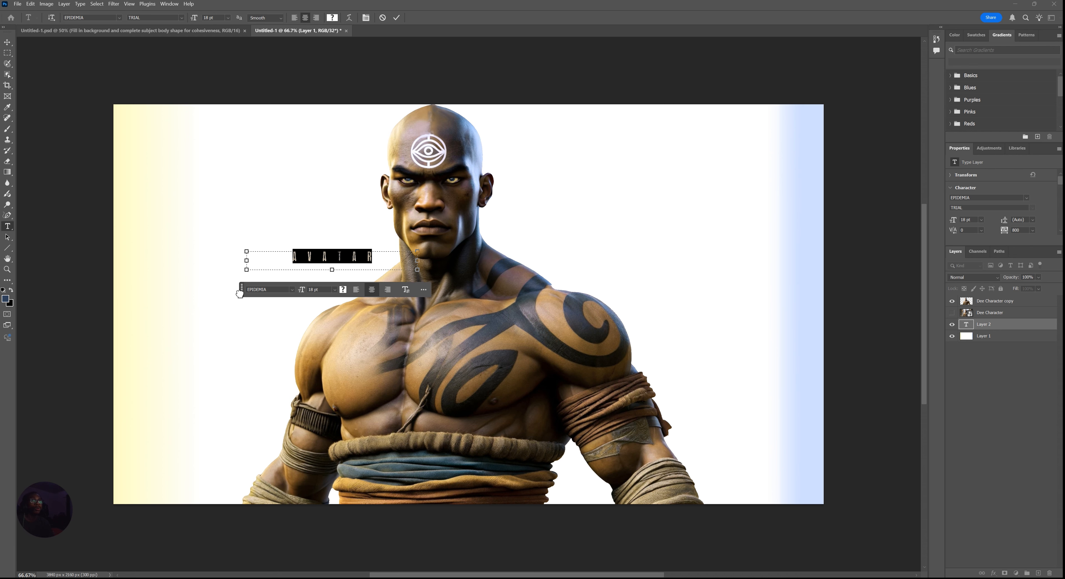
- Set the AVATAR text's font to CF Street Graphite DEMO and enlarge the text to 34 pt
drag(239, 291, 662, 165)
click(715, 162)
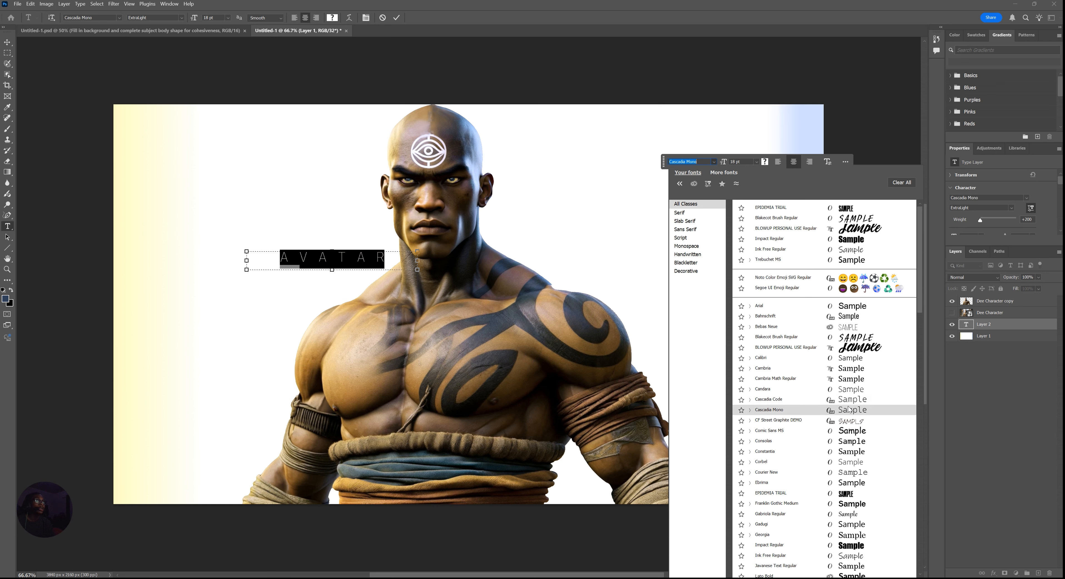
click(850, 428)
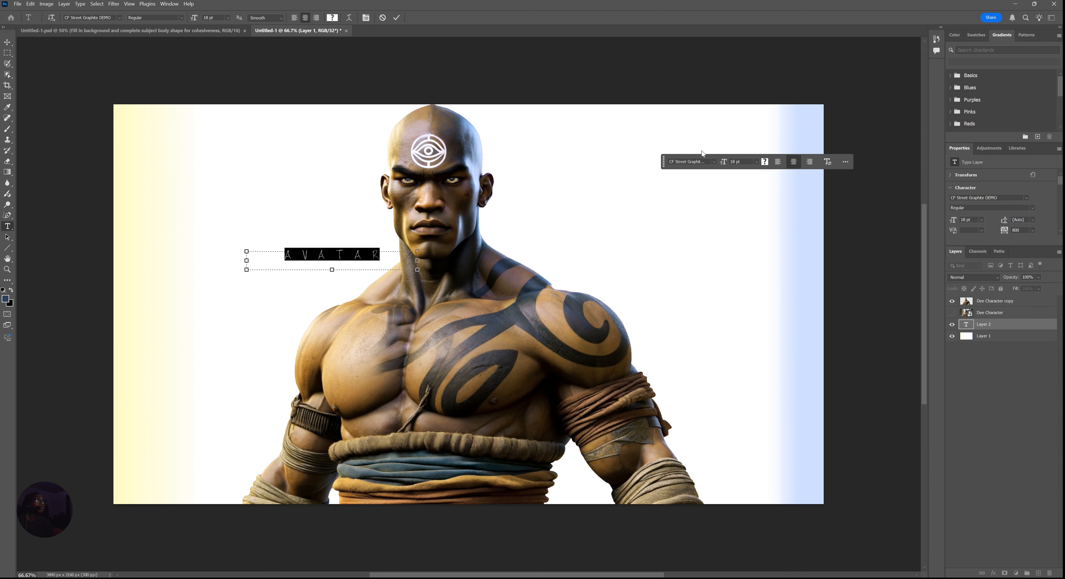
mouse_move(724, 161)
mouse_down()
mouse_move(744, 172)
mouse_move(732, 167)
mouse_up()
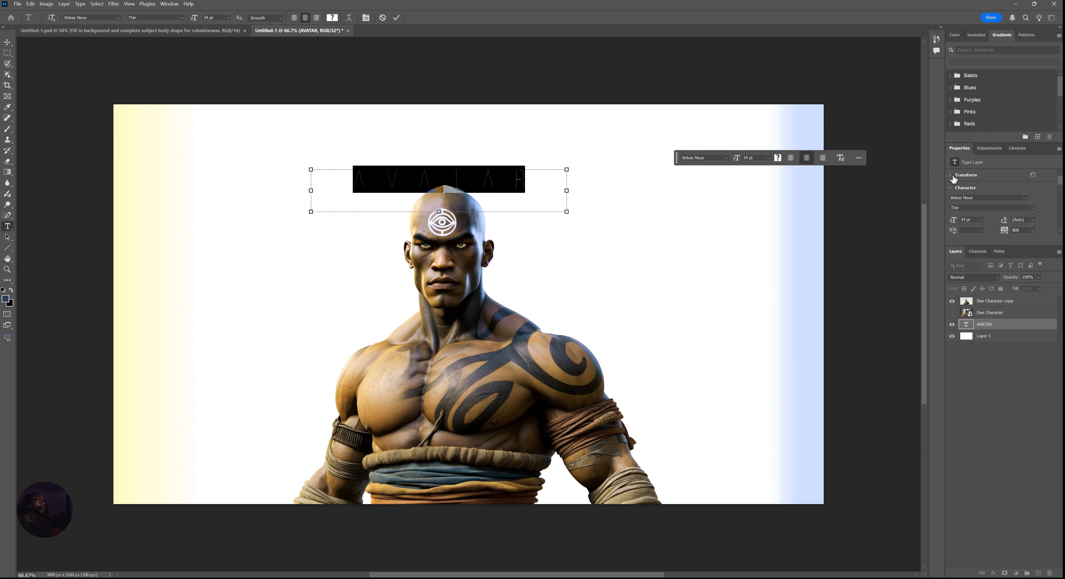
click(952, 175)
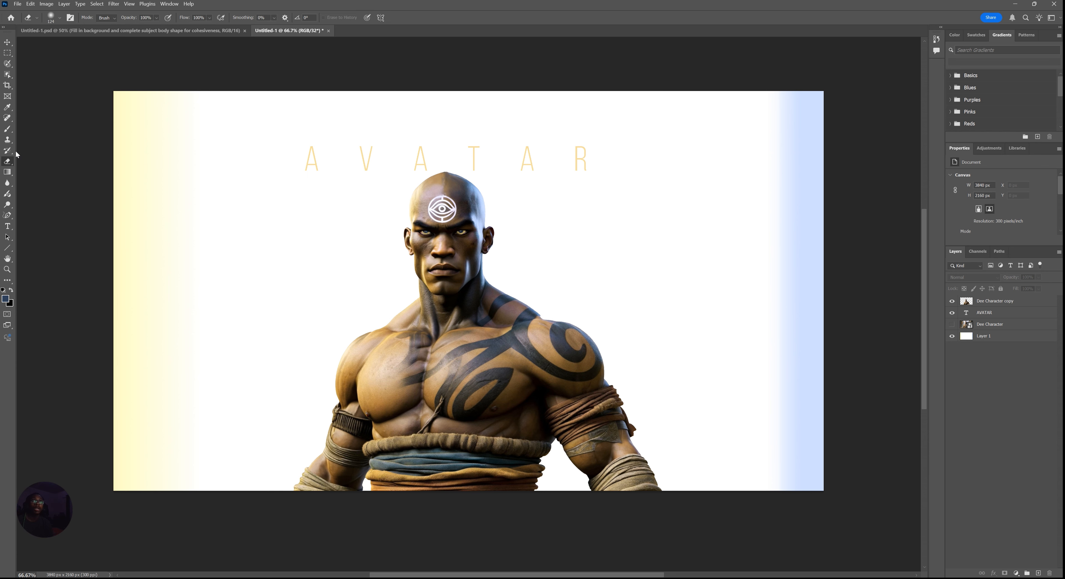
- Activate the Brush tool and open the recent file Gloomnaught Thumbnail.psd
click(6, 130)
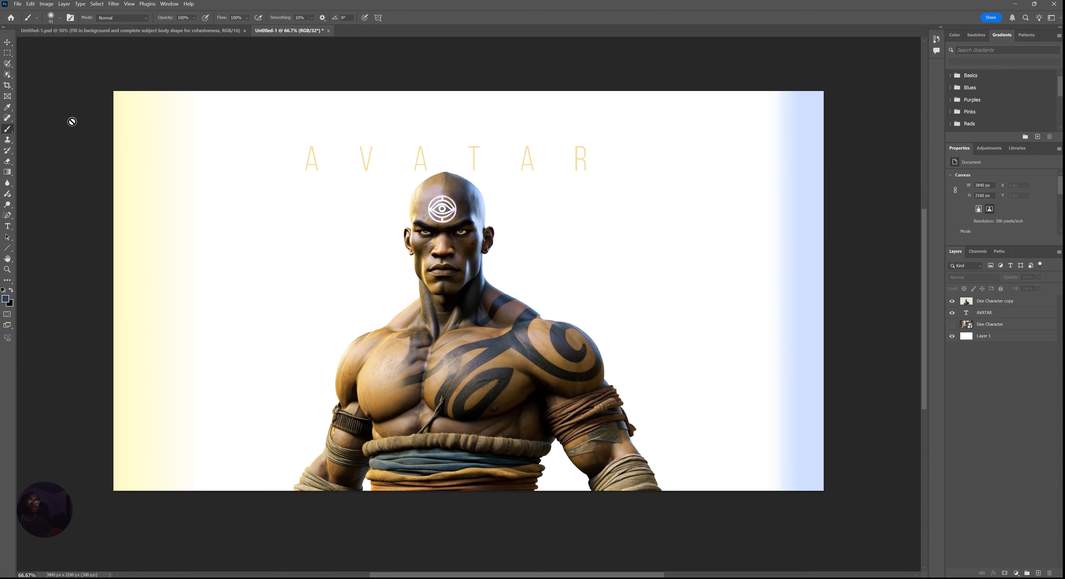
click(79, 32)
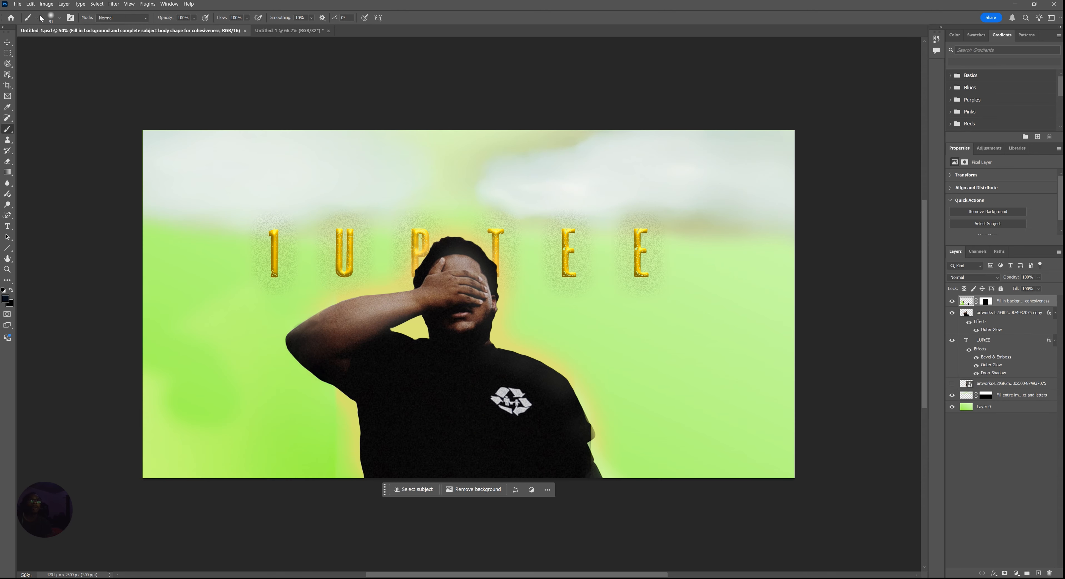
click(11, 18)
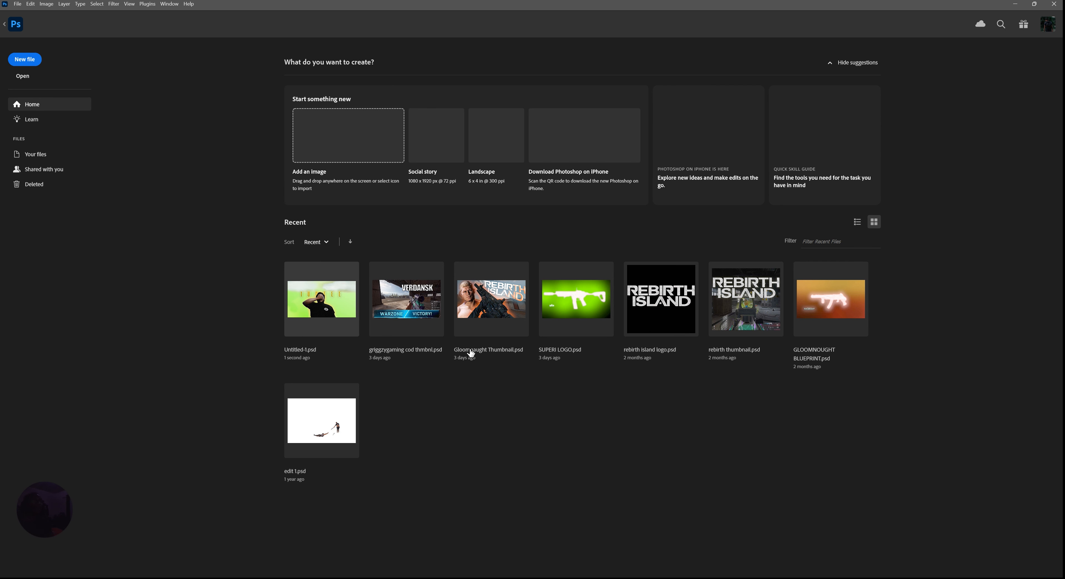
click(481, 327)
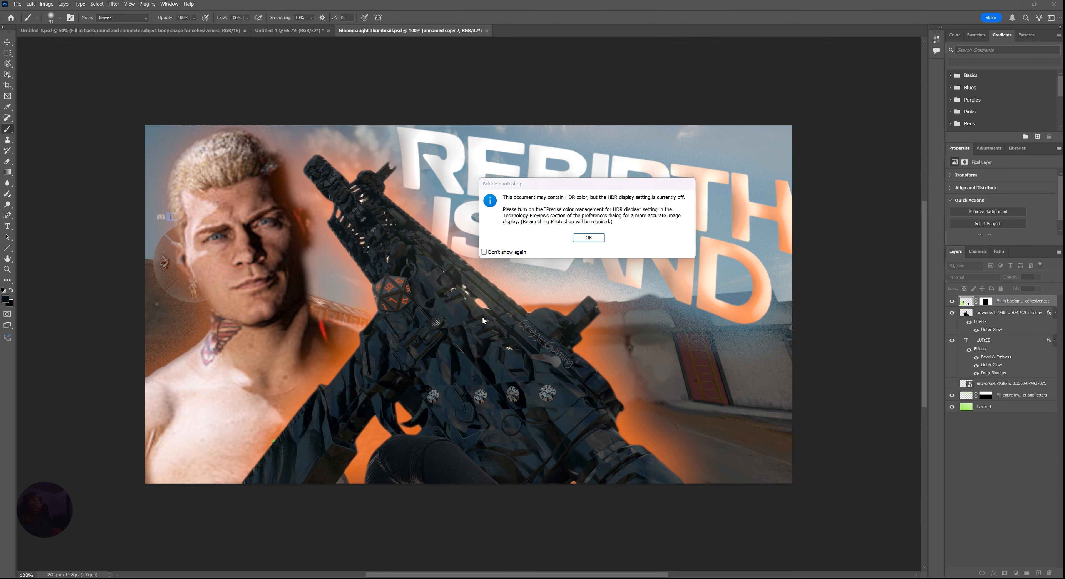
click(589, 237)
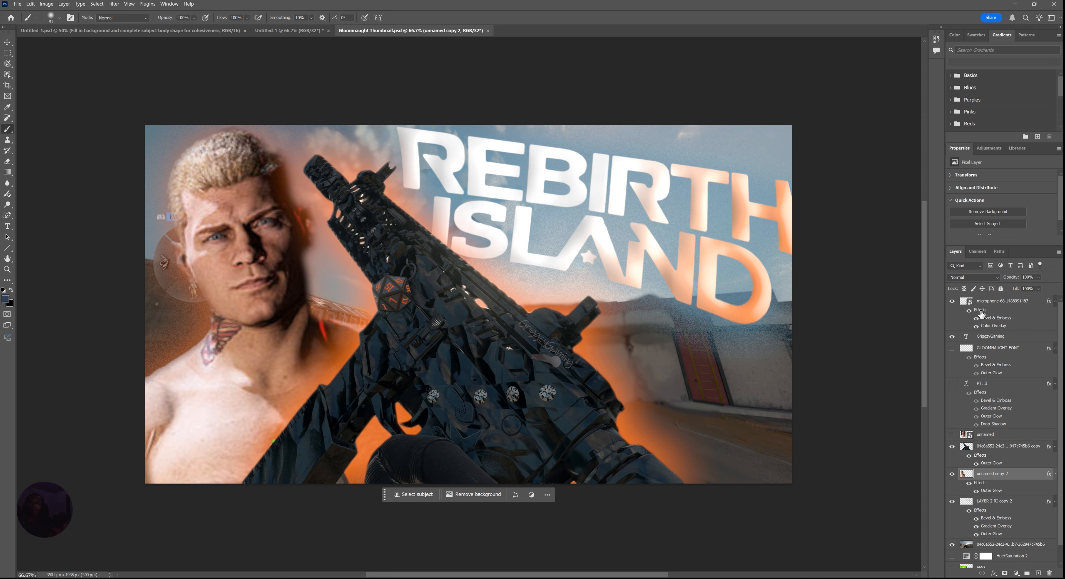
- Activate the Move tool and hide the microphone, channel-name, character and REBIRTH ISLAND title layers
click(952, 336)
scroll(949, 463, down, 1)
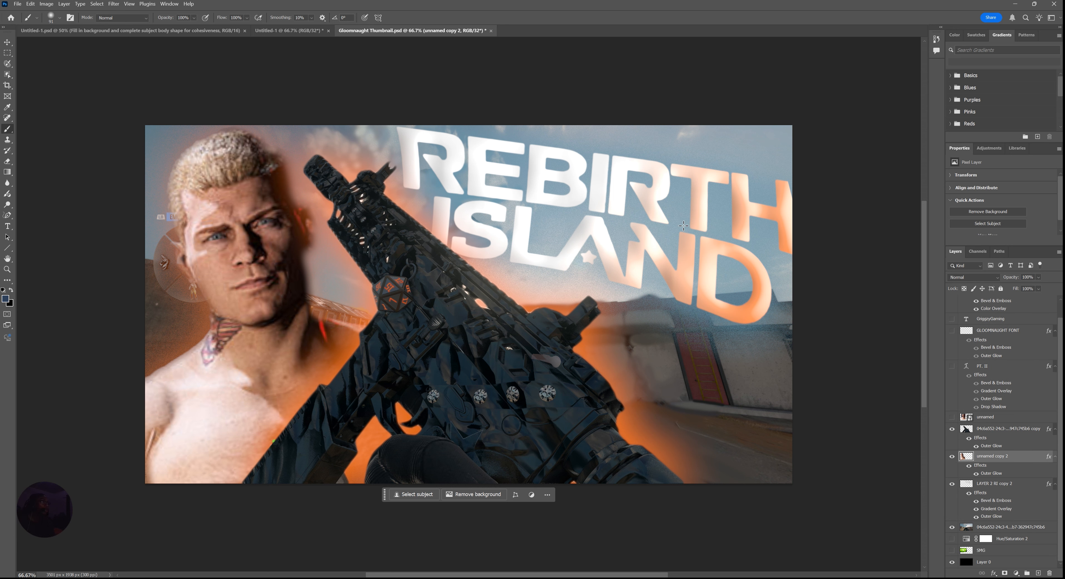
key(v)
click(545, 247)
scroll(986, 432, up, 1)
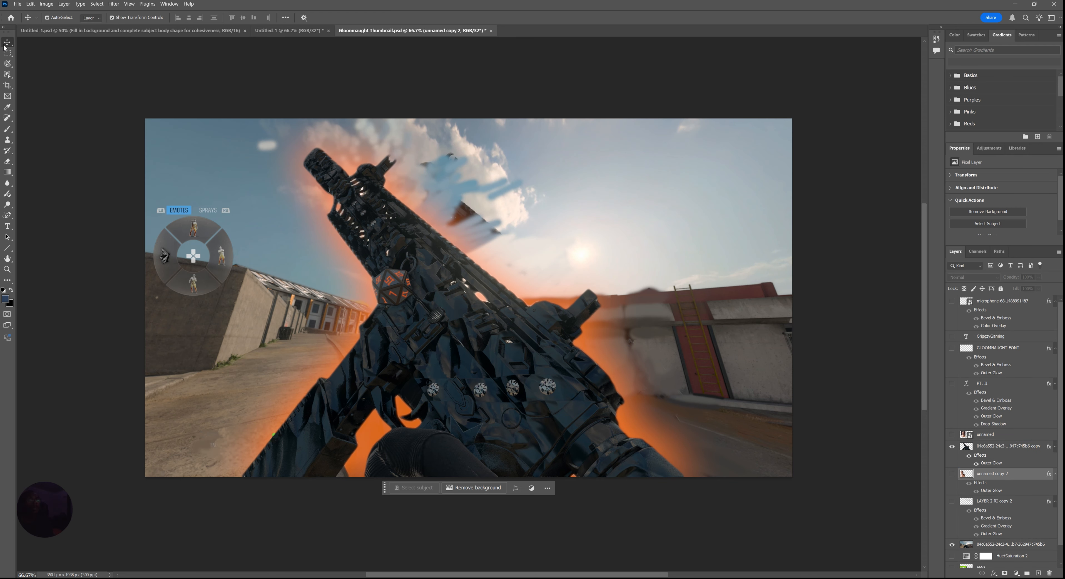
- Move the rifle layer down and to the right on the canvas, and show the character and REBIRTH ISLAND title layers
drag(517, 336, 478, 301)
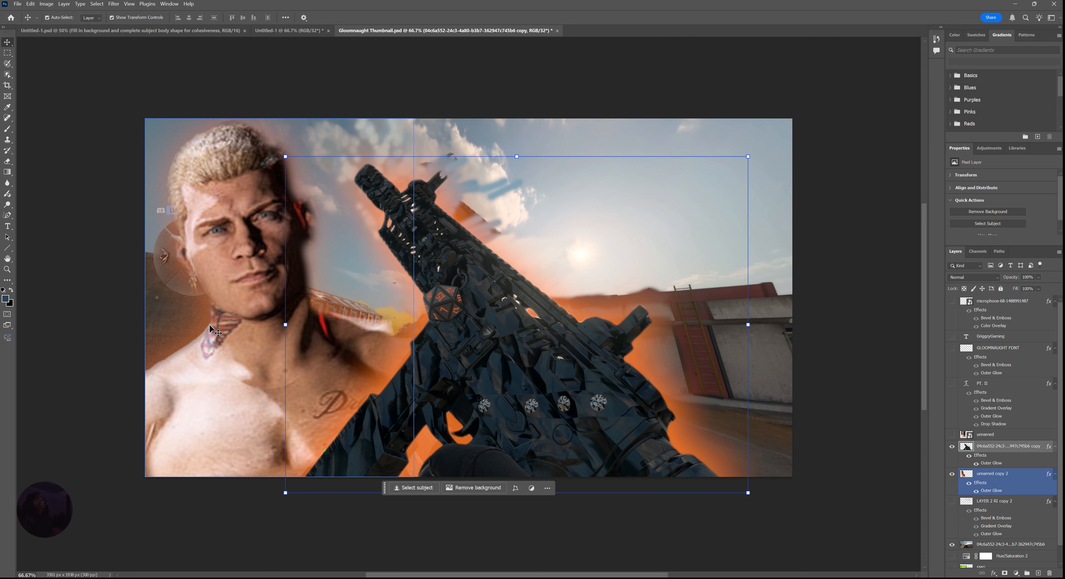
click(242, 322)
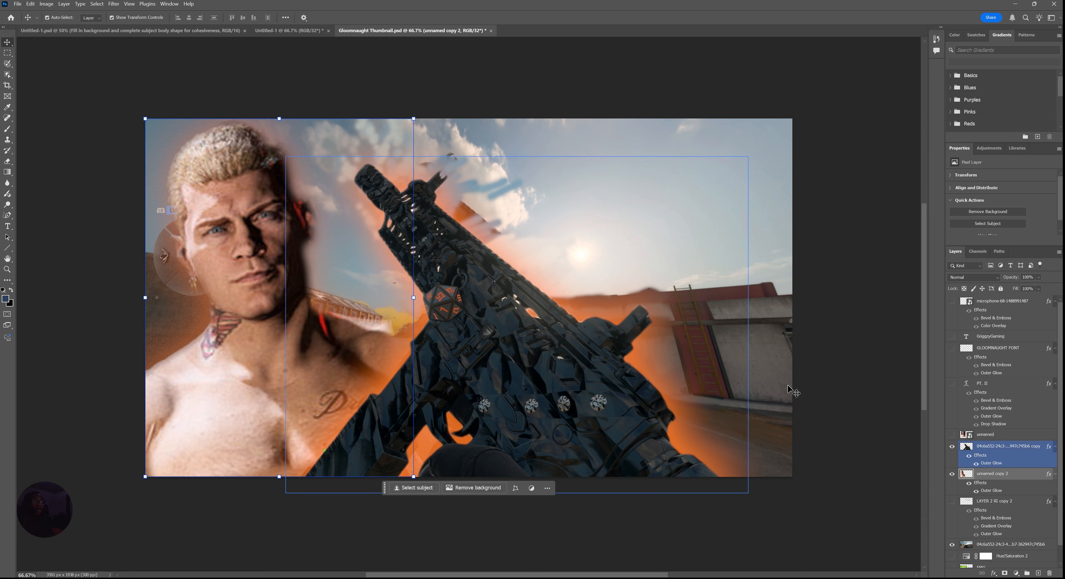
click(953, 502)
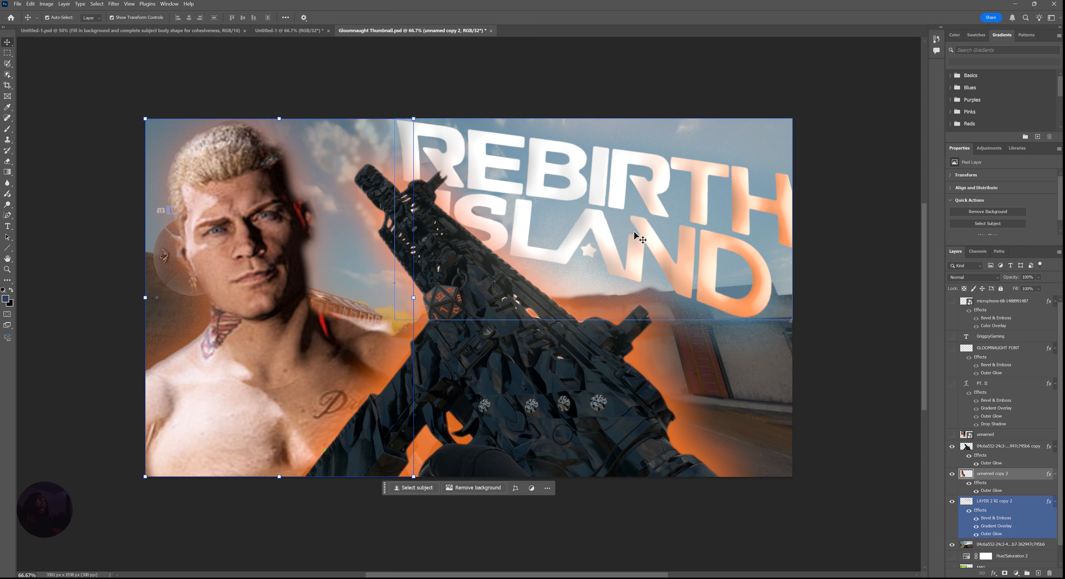
click(635, 370)
- Isolate the REBIRTH ISLAND title from the rifle and character layers and compare it with and without its layer effects
drag(952, 473, 951, 447)
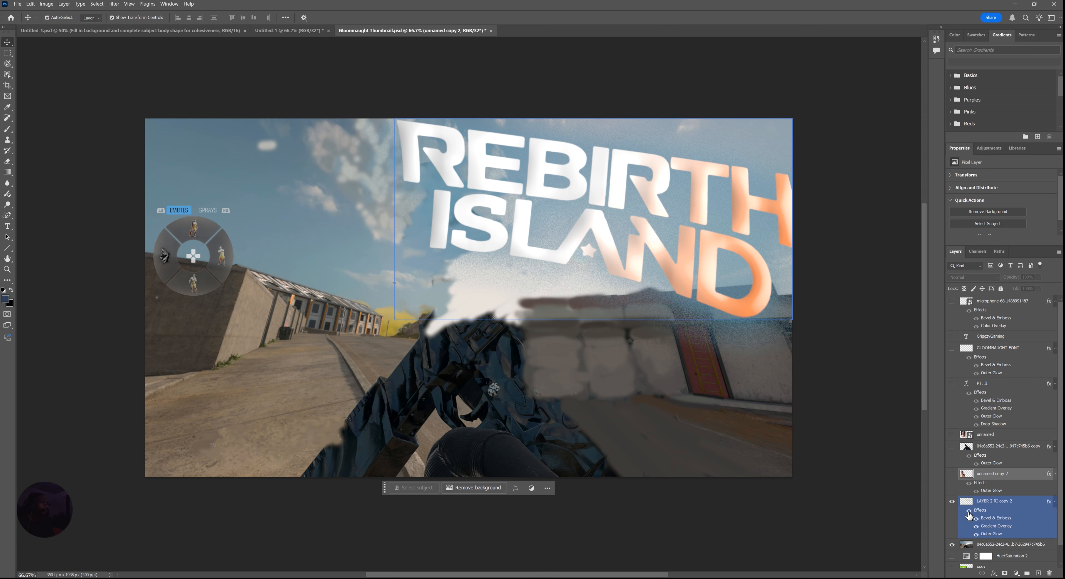
click(969, 511)
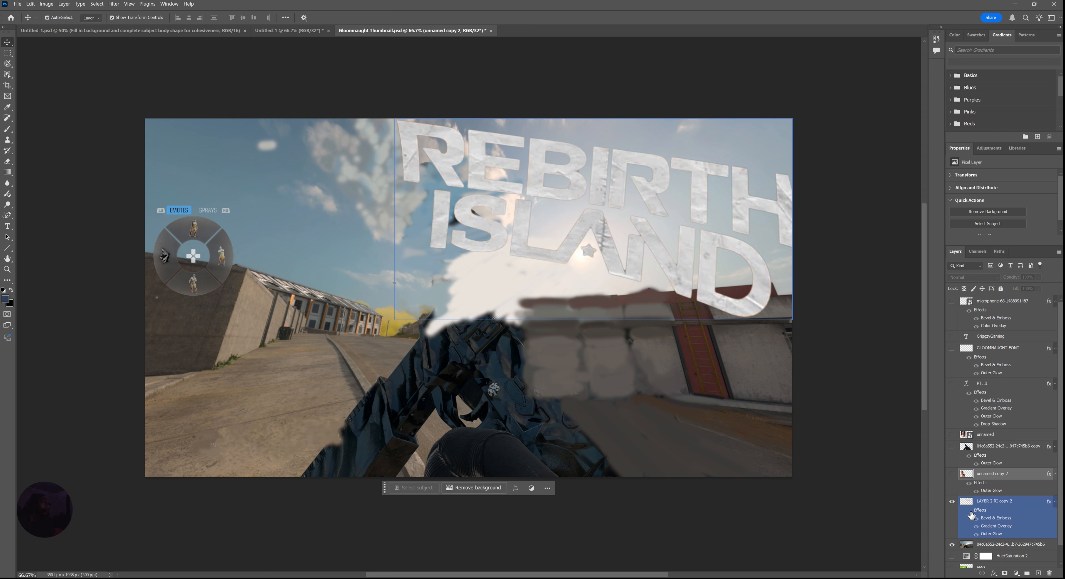
click(970, 512)
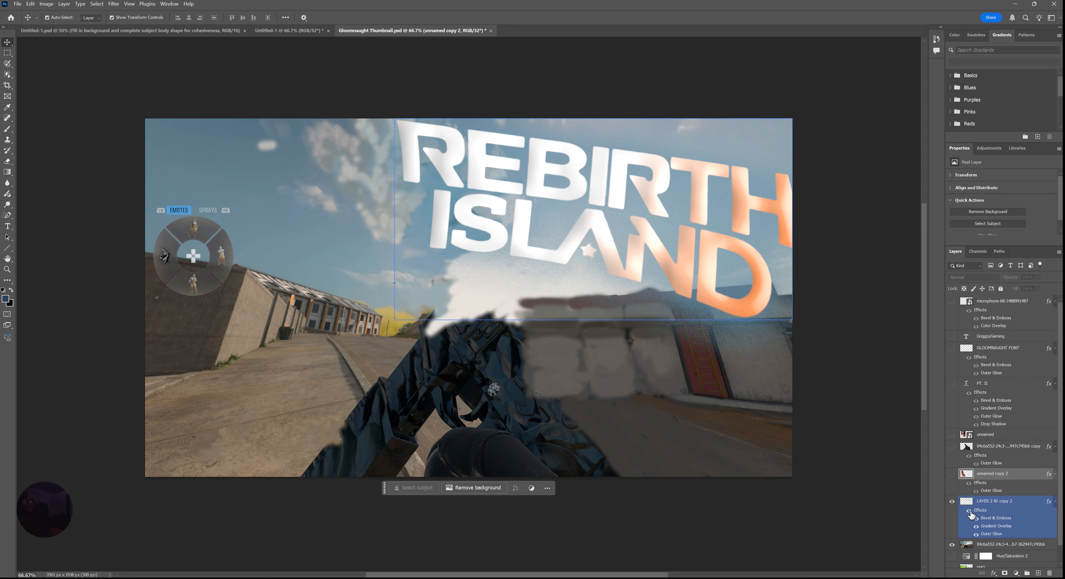
drag(952, 474, 951, 446)
- Toggle the rifle layer's Outer Glow off and on to compare its appearance
click(978, 454)
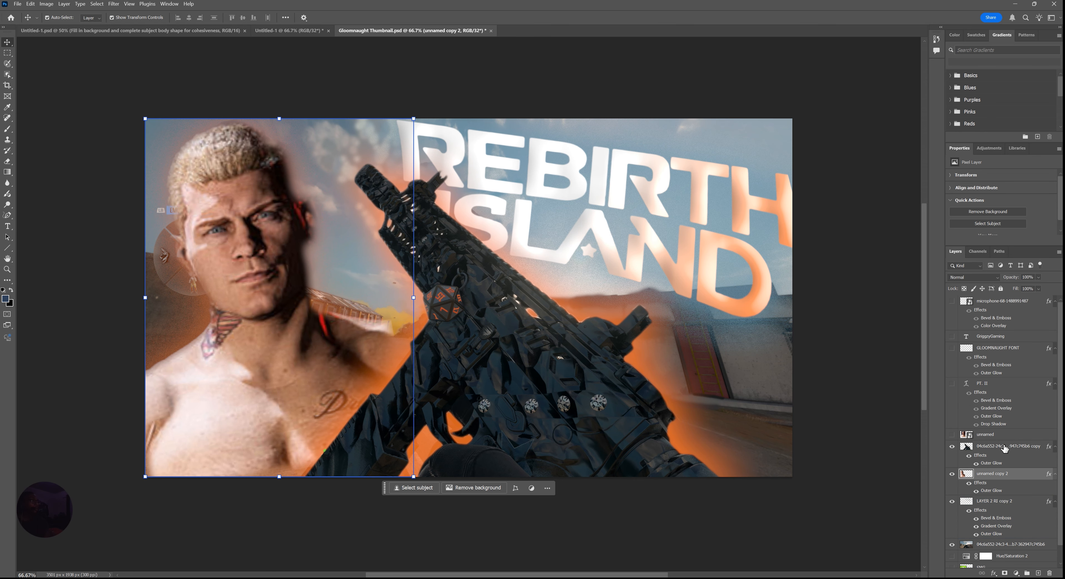
click(976, 465)
click(977, 467)
click(977, 467)
click(977, 467)
click(977, 467)
click(977, 467)
- In the REBIRTH ISLAND title layer's blending options, set the Bevel & Emboss angle to 3° and altitude to 37°
right_click(974, 501)
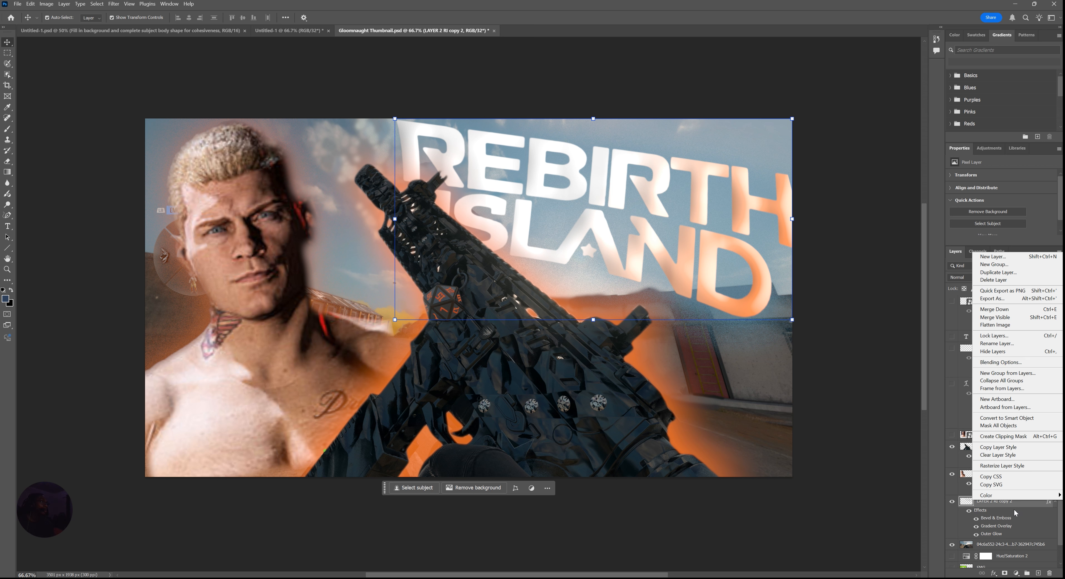
click(1018, 367)
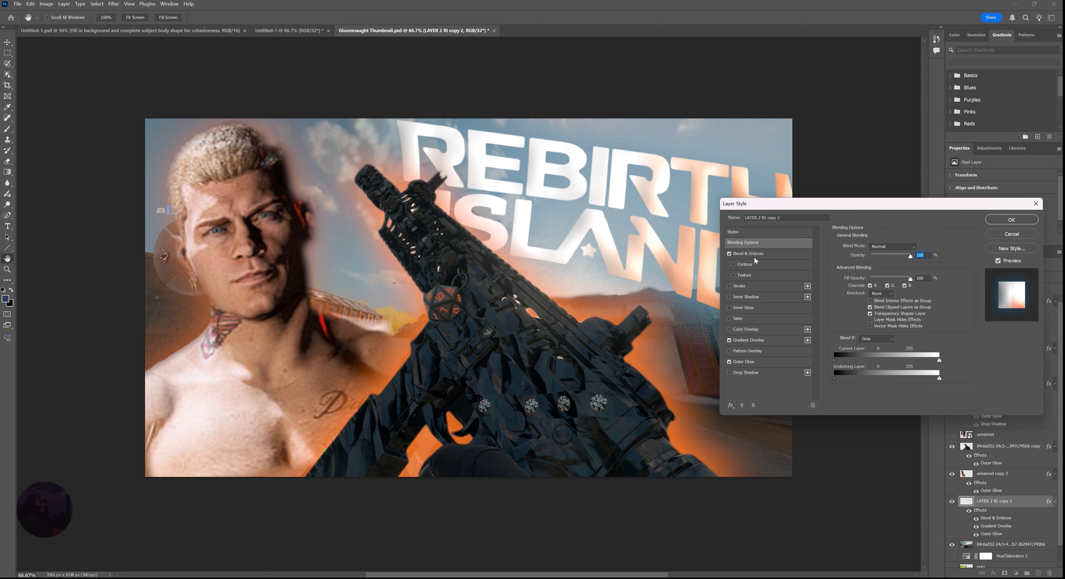
click(756, 251)
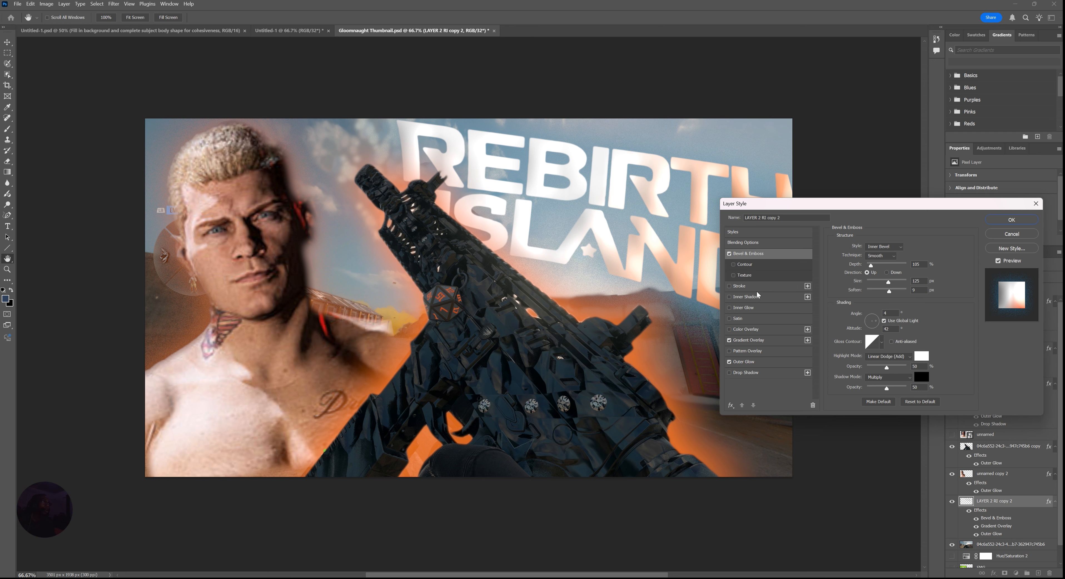
drag(850, 198, 786, 193)
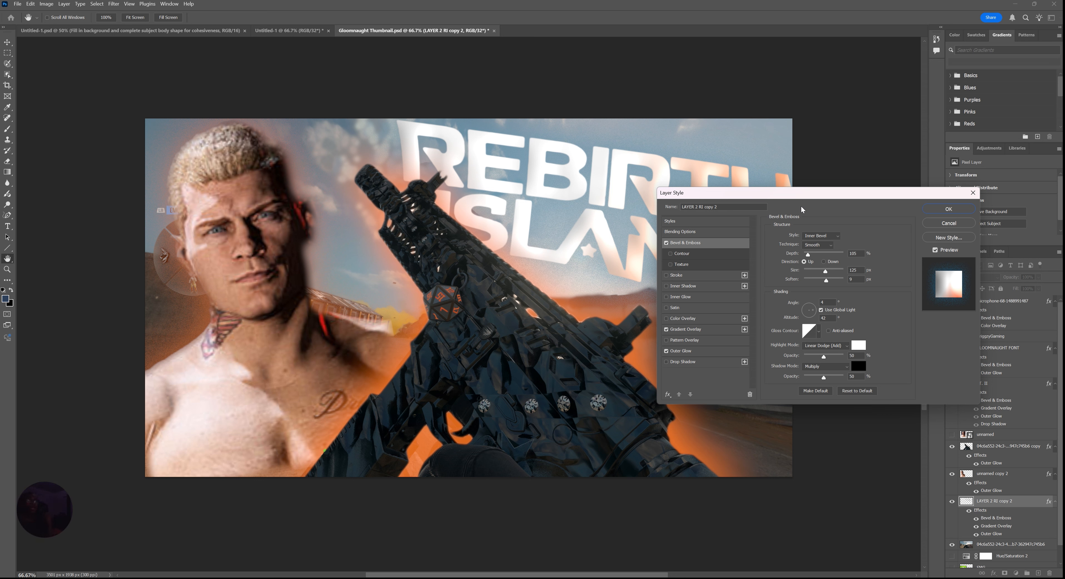
drag(802, 198, 496, 375)
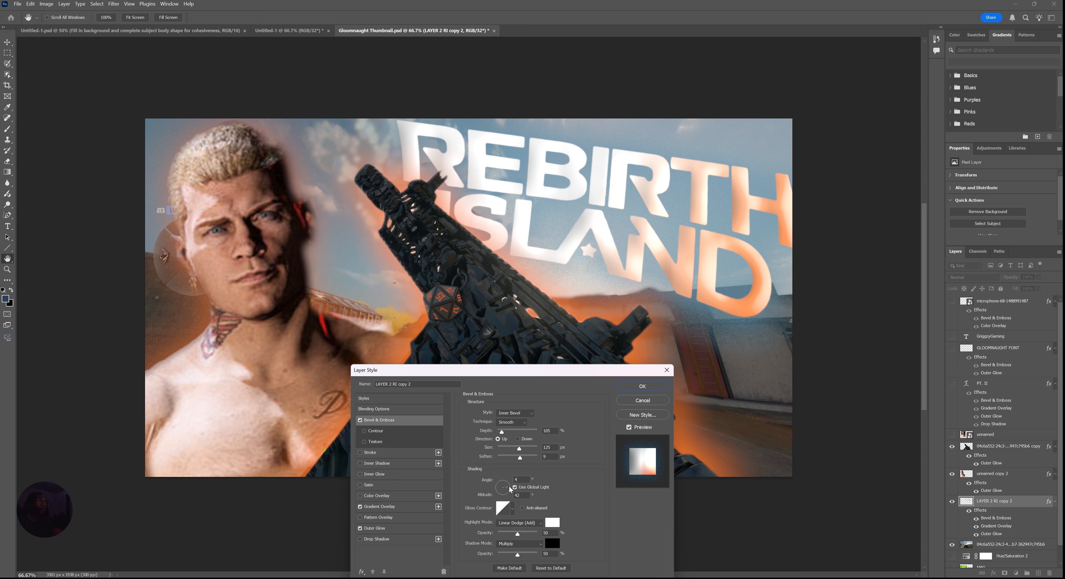
drag(509, 489, 503, 486)
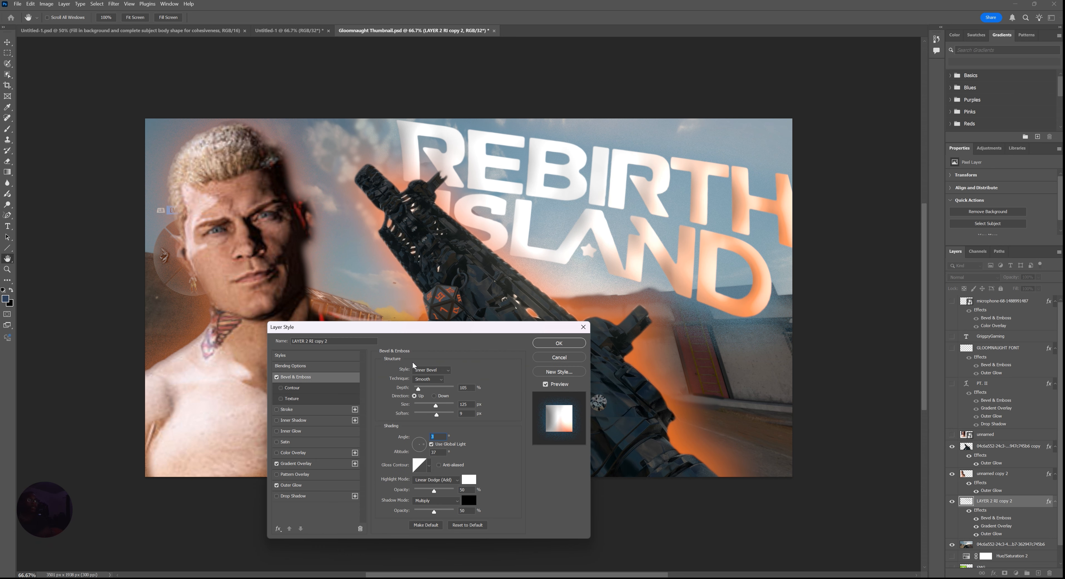
- Review the title's available bevel styles, Gradient Overlay settings and Outer Glow color
click(441, 371)
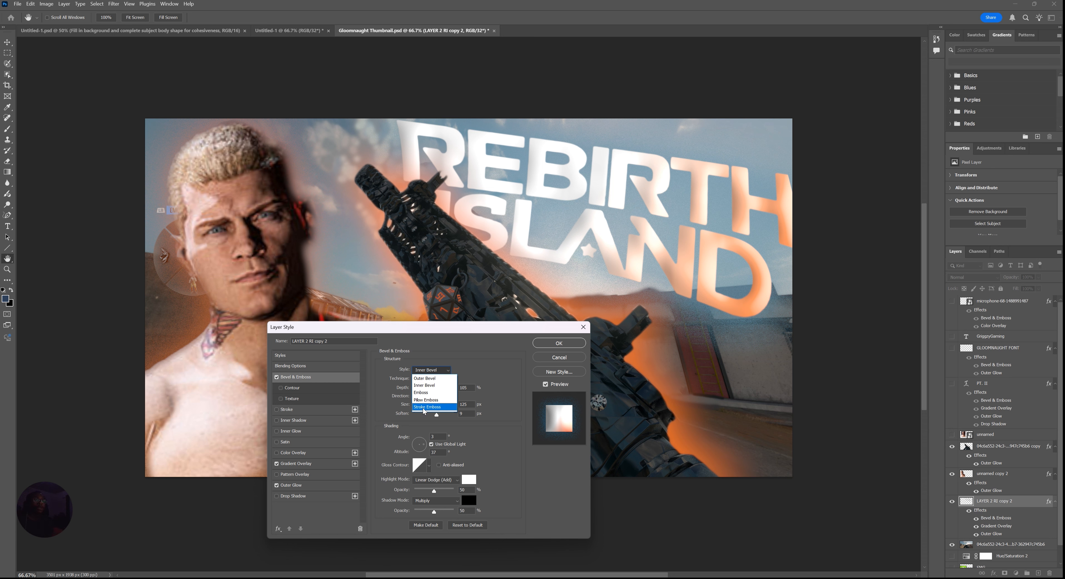
click(480, 366)
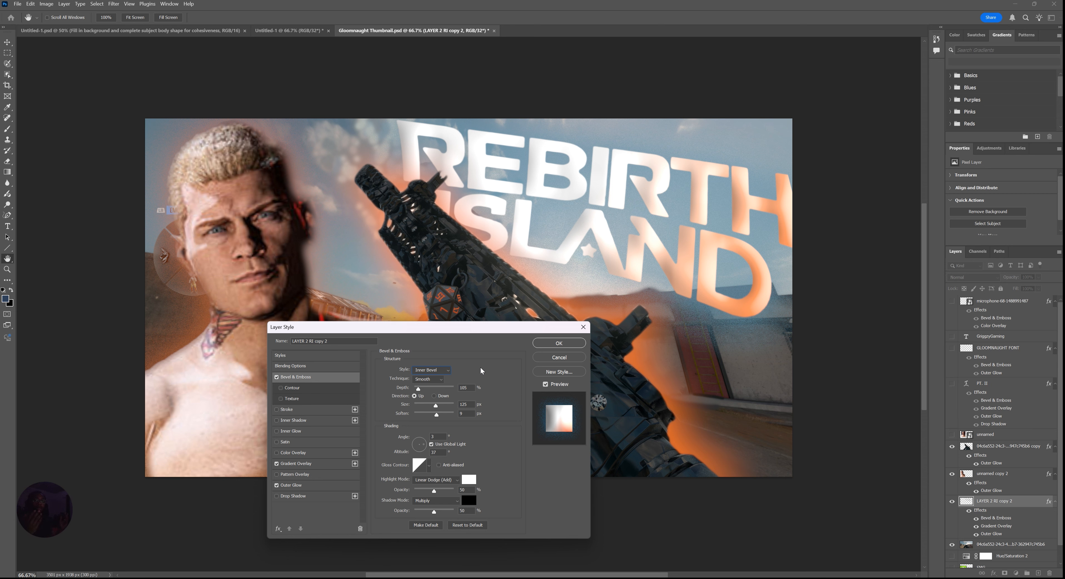
click(308, 463)
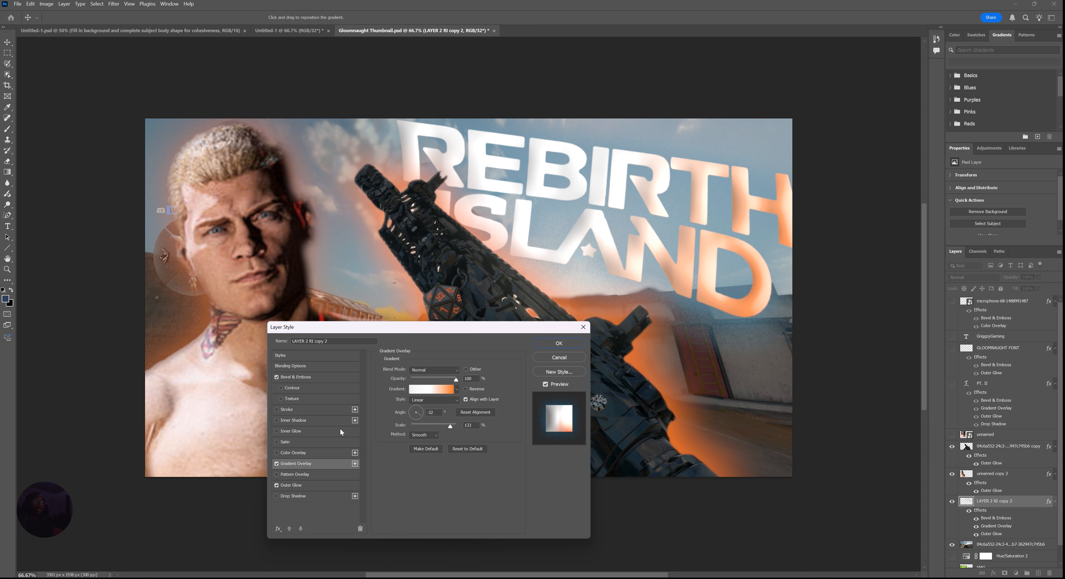
click(313, 377)
click(310, 485)
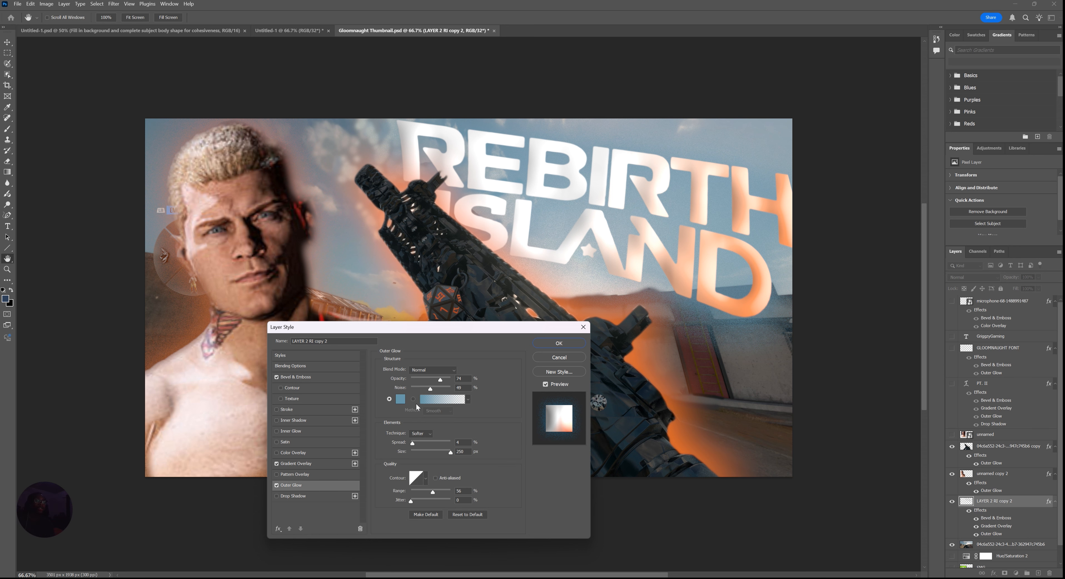
click(400, 399)
click(772, 268)
- Try a drop shadow on the title, turn it off again, and apply the layer style
click(277, 496)
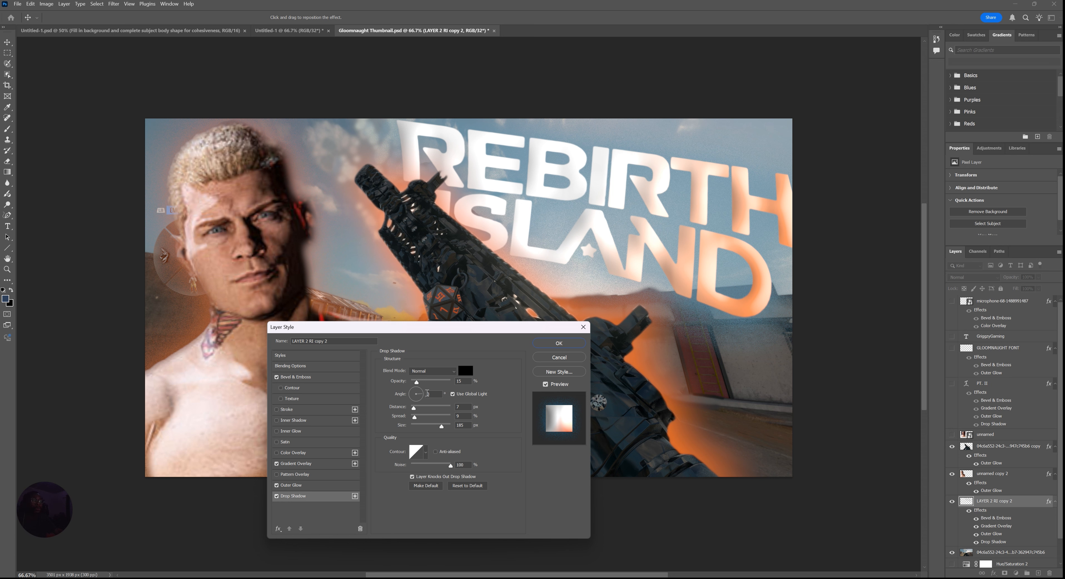
click(276, 495)
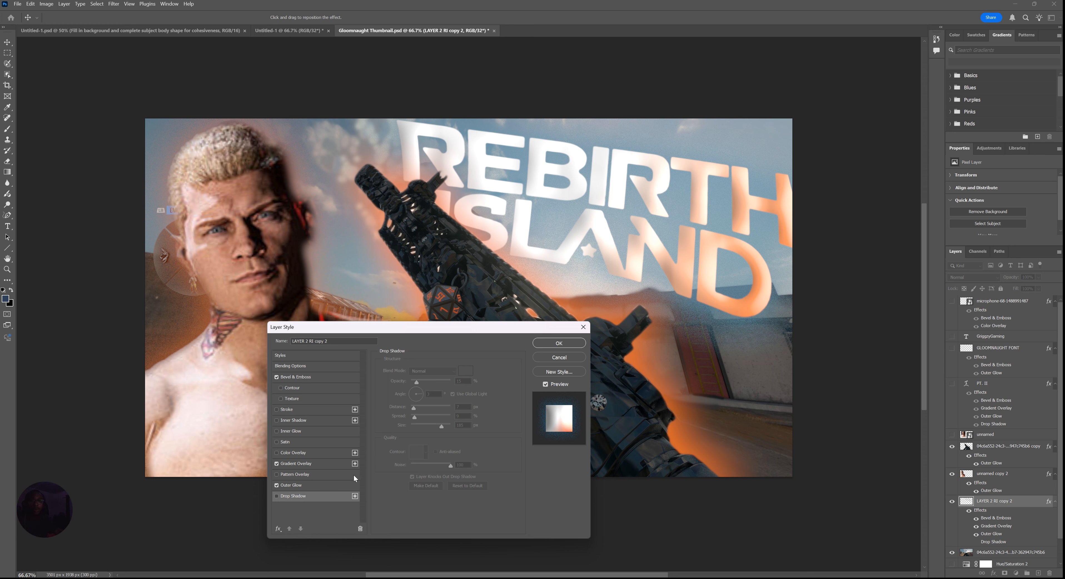
click(559, 342)
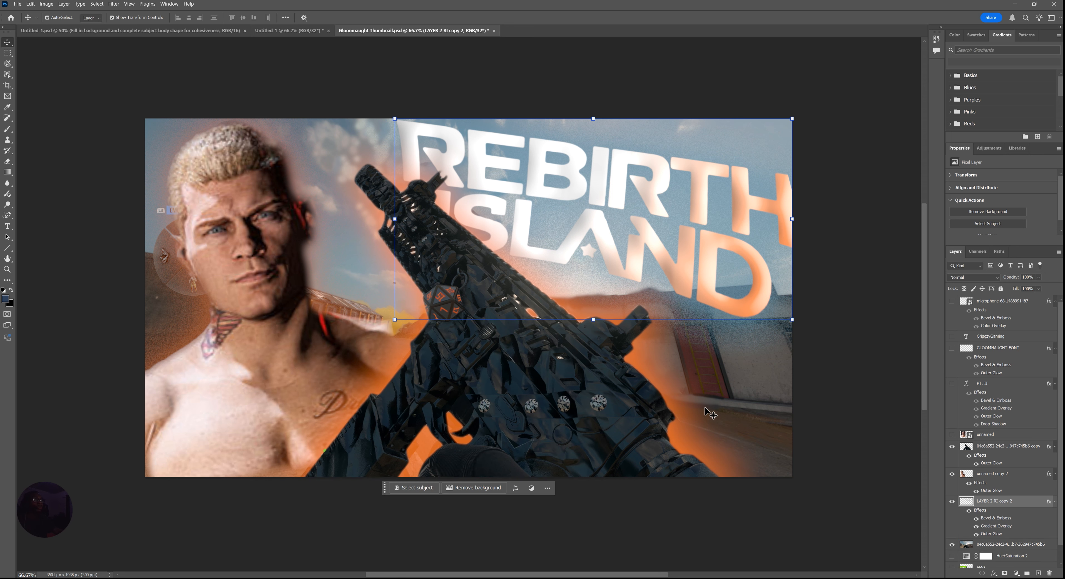